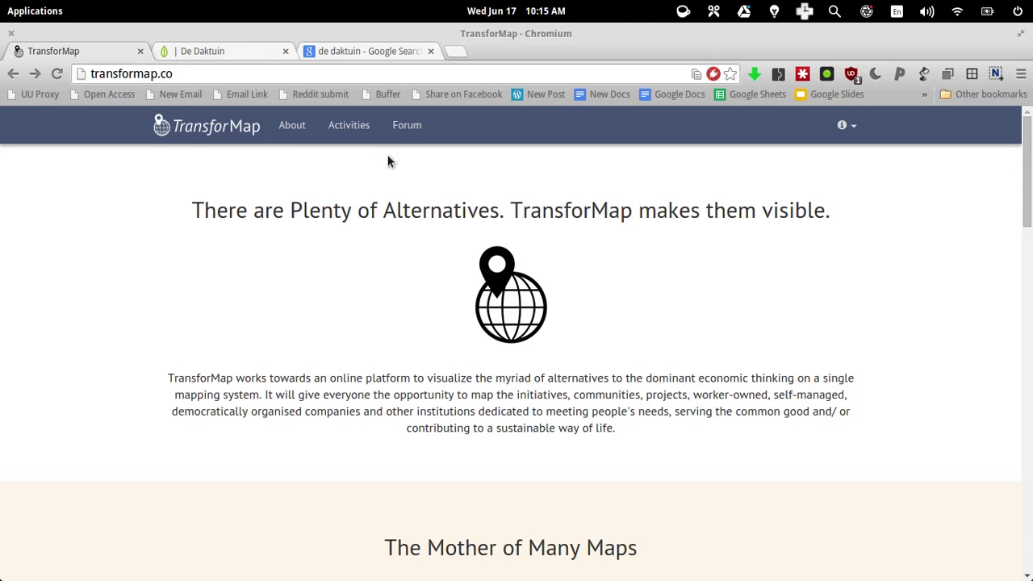
Glance over the De Daktuin café website, then view the Google image results for de daktuin
{"action": "left_click", "coordinate": [191, 50]}
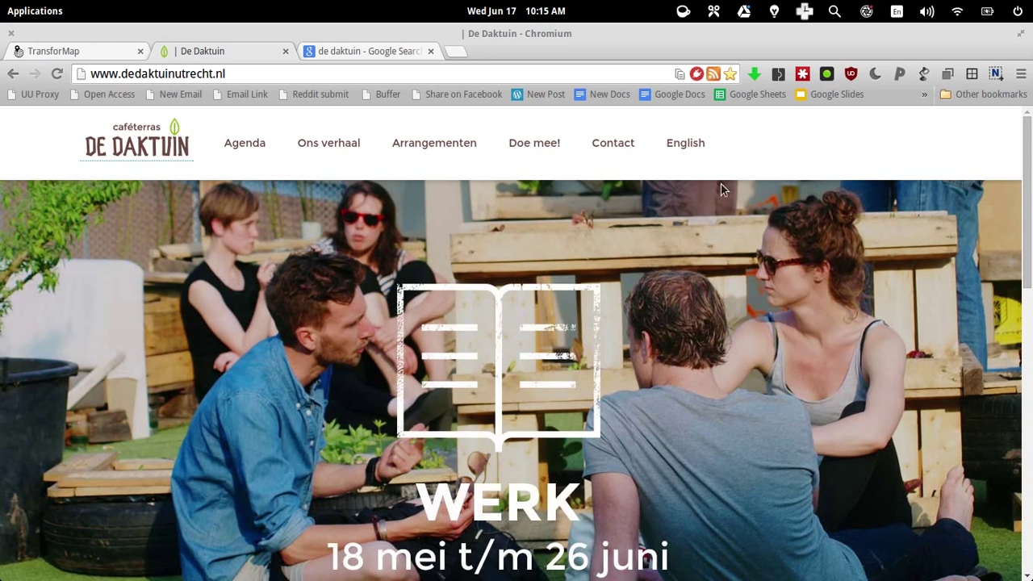
{"action": "left_click_drag", "start_coordinate": [1027, 164], "coordinate": [1030, 202]}
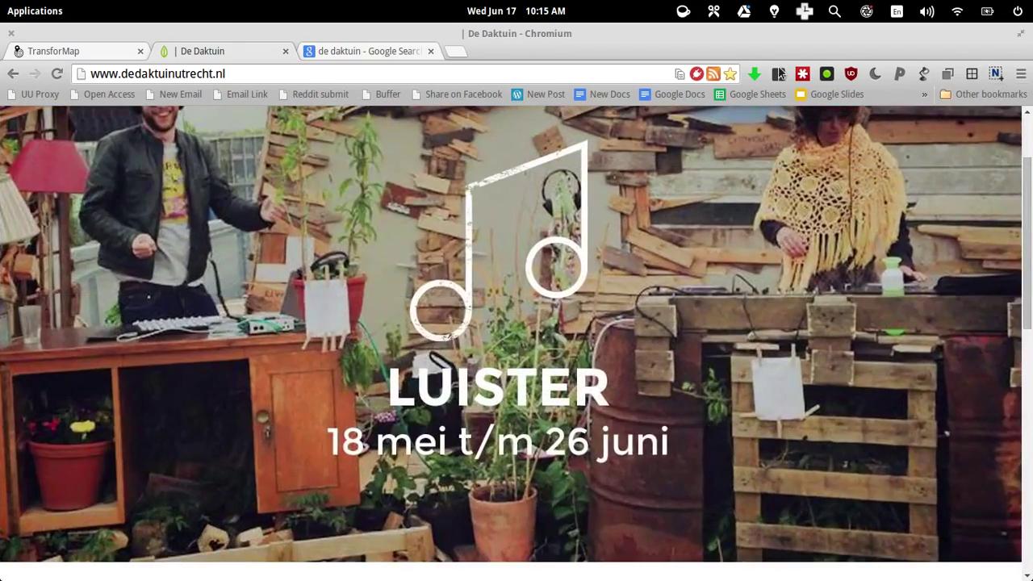
{"action": "left_click", "coordinate": [381, 51]}
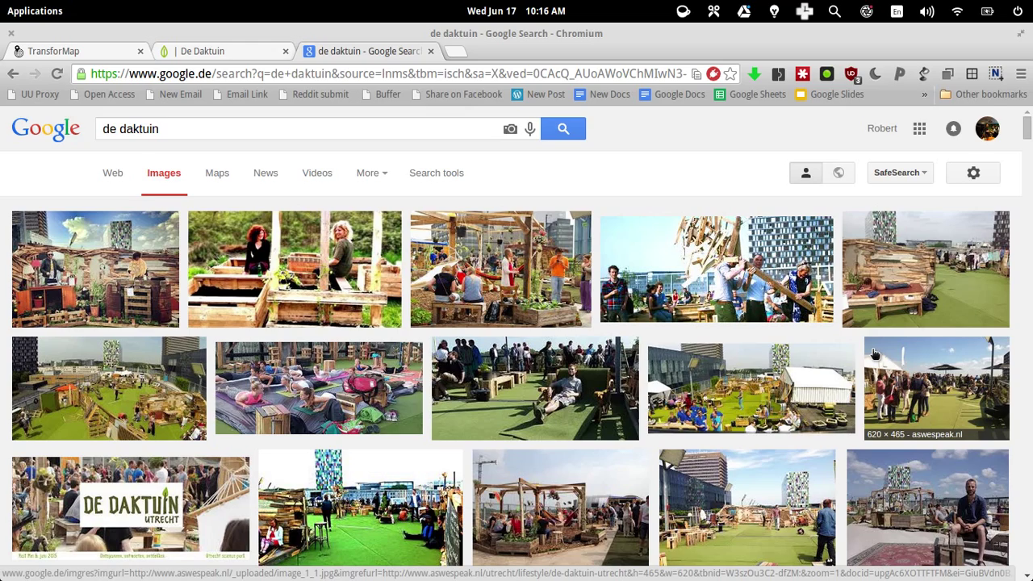
Browse the rooftop café photos in the de daktuin image results, then return to the De Daktuin website
{"action": "scroll", "coordinate": [882, 452], "scroll_direction": "down", "scroll_amount": 4}
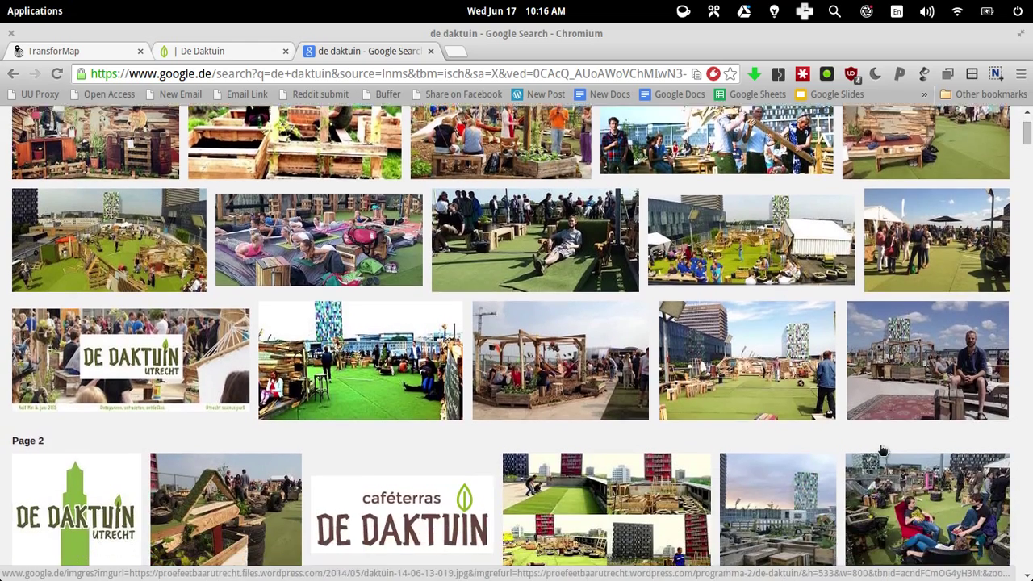
{"action": "scroll", "coordinate": [889, 371], "scroll_direction": "down", "scroll_amount": 3}
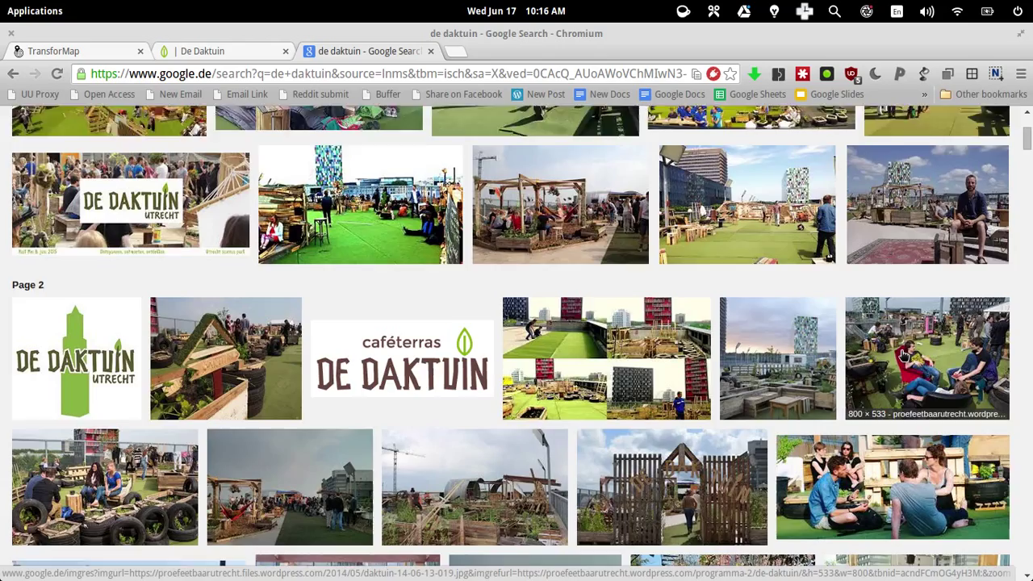
{"action": "scroll", "coordinate": [904, 355], "scroll_direction": "down", "scroll_amount": 5}
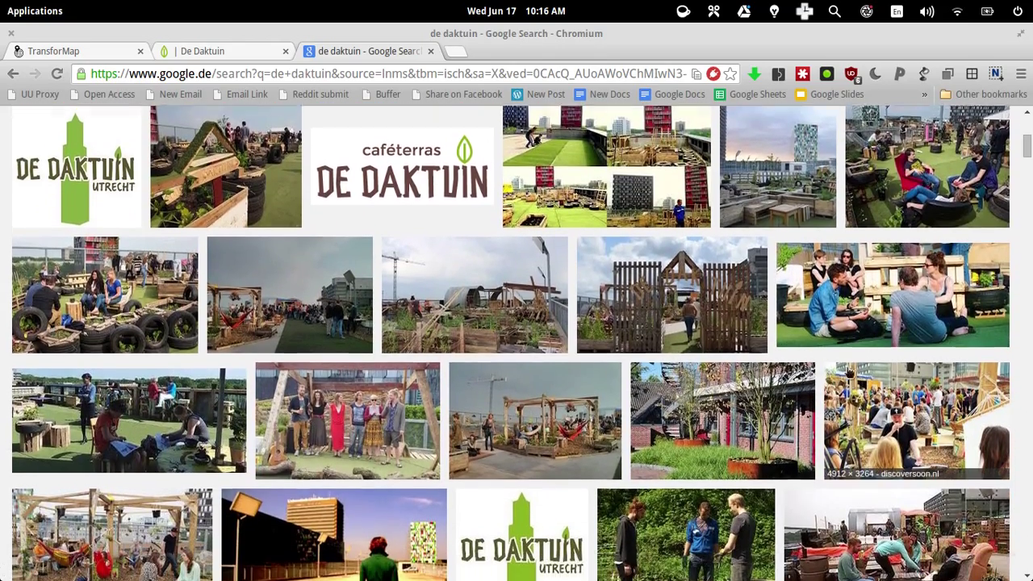
{"action": "scroll", "coordinate": [846, 374], "scroll_direction": "down", "scroll_amount": 3}
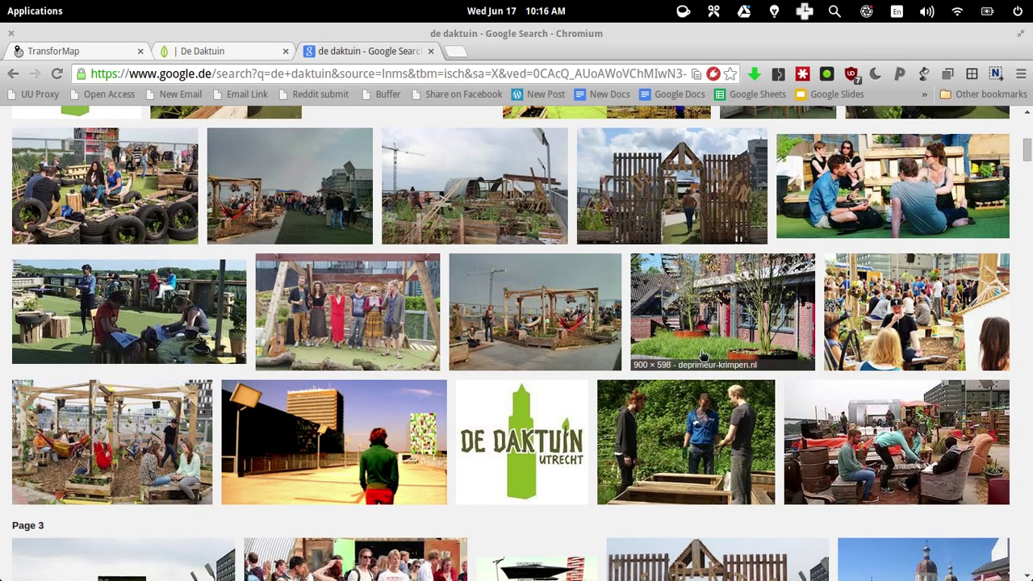
{"action": "scroll", "coordinate": [656, 355], "scroll_direction": "up", "scroll_amount": 5}
{"action": "scroll", "coordinate": [656, 349], "scroll_direction": "up", "scroll_amount": 1}
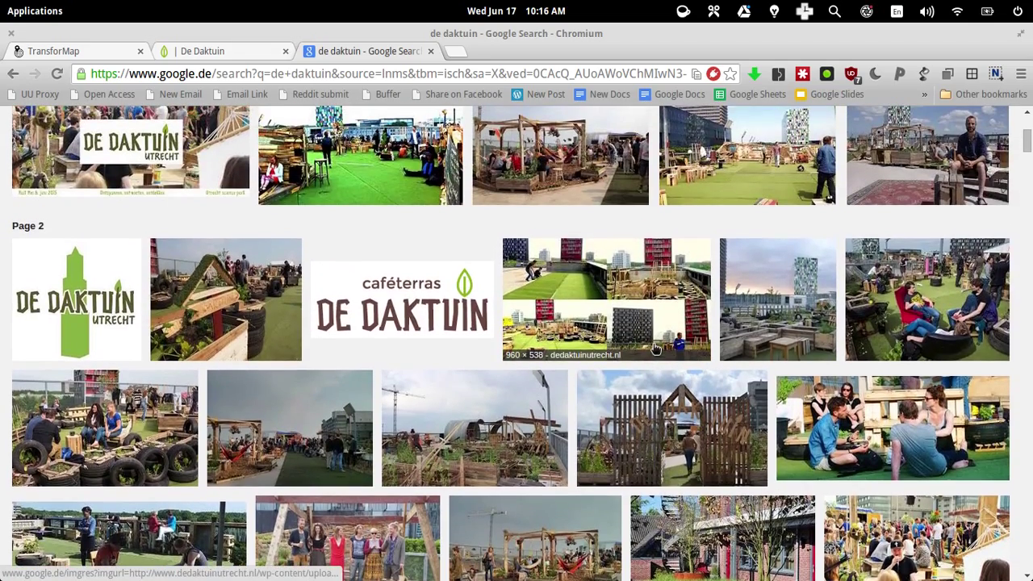
{"action": "scroll", "coordinate": [557, 347], "scroll_direction": "up", "scroll_amount": 8}
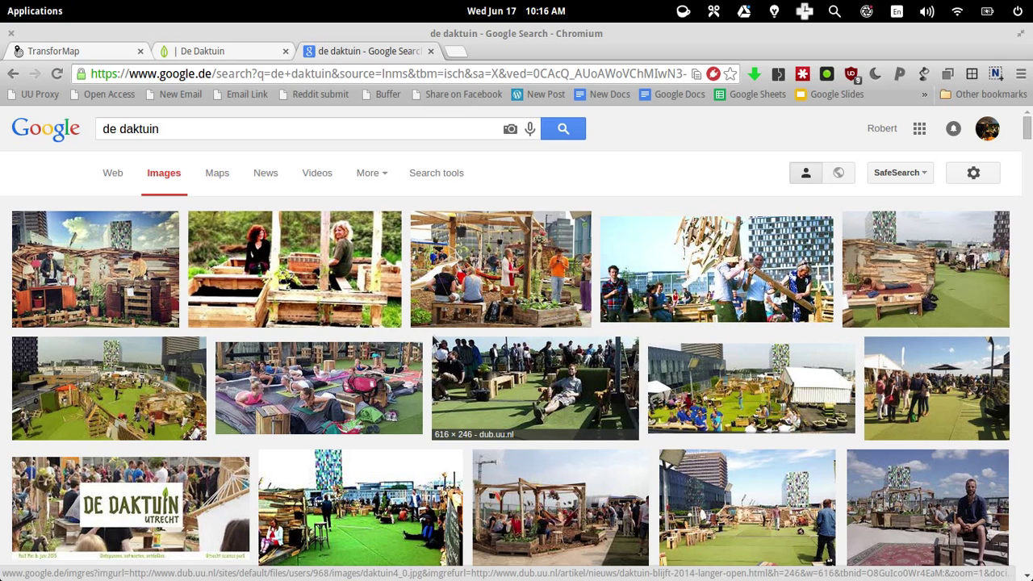
{"action": "left_click", "coordinate": [199, 57]}
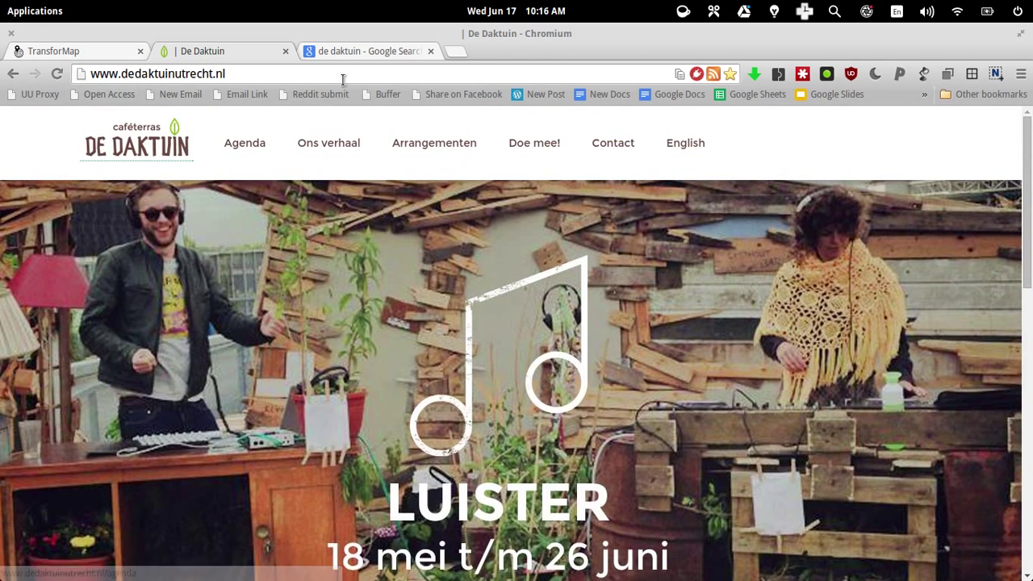
Back on the TransforMap homepage, open the Organic Map from The Mother of Many Maps gallery
{"action": "left_click", "coordinate": [62, 49]}
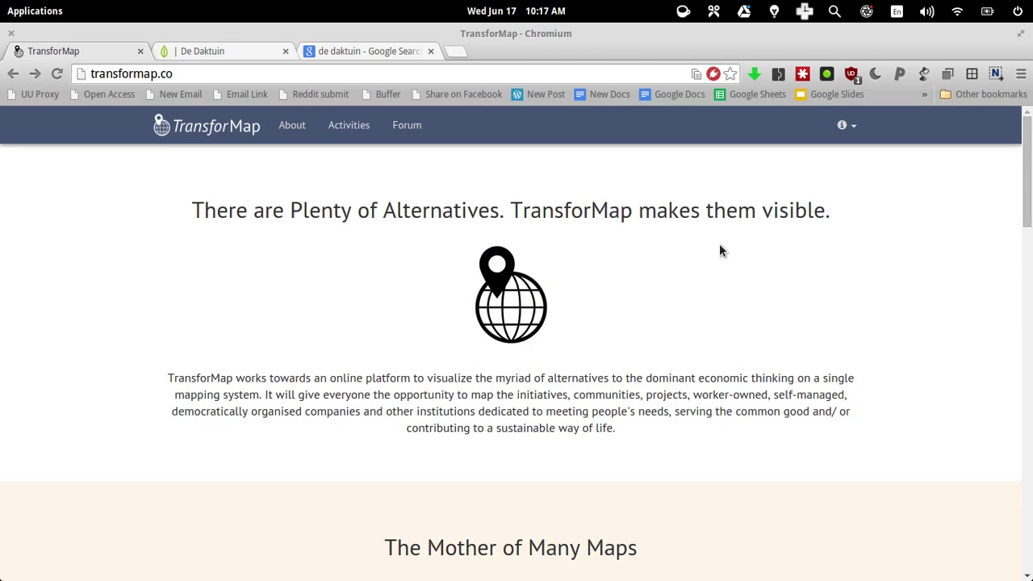
{"action": "scroll", "coordinate": [720, 251], "scroll_direction": "down", "scroll_amount": 4}
{"action": "scroll", "coordinate": [723, 248], "scroll_direction": "down", "scroll_amount": 1}
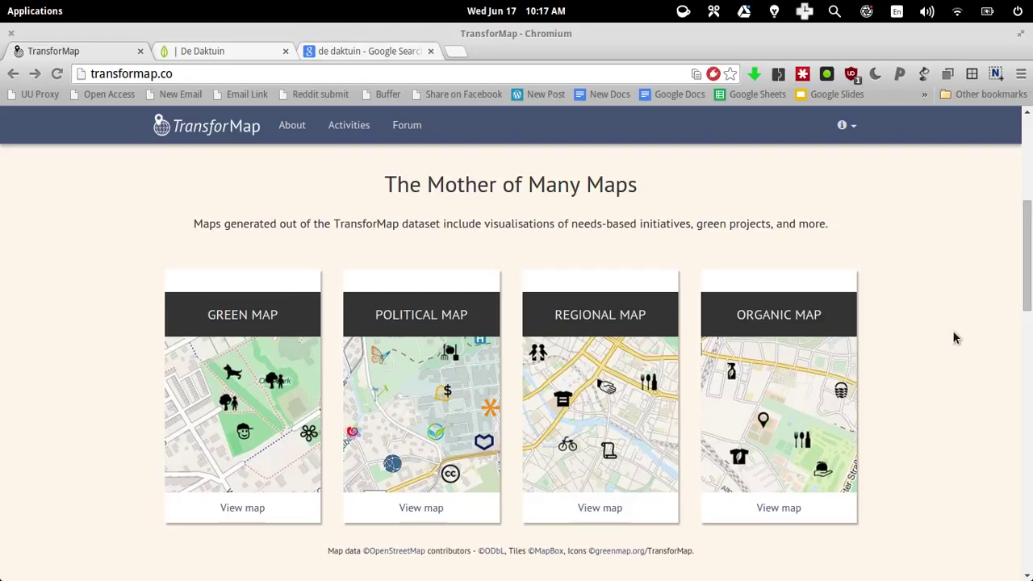
{"action": "left_click", "coordinate": [787, 321]}
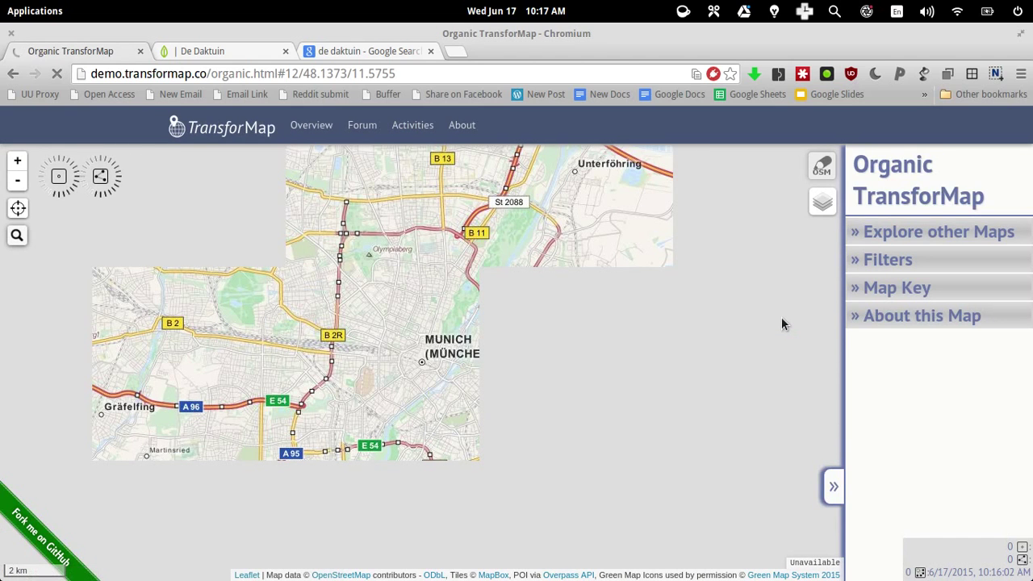
Expand the About this Map description and zoom the Organic Map into central Munich
{"action": "left_click", "coordinate": [944, 317]}
{"action": "scroll", "coordinate": [1013, 373], "scroll_direction": "down", "scroll_amount": 2}
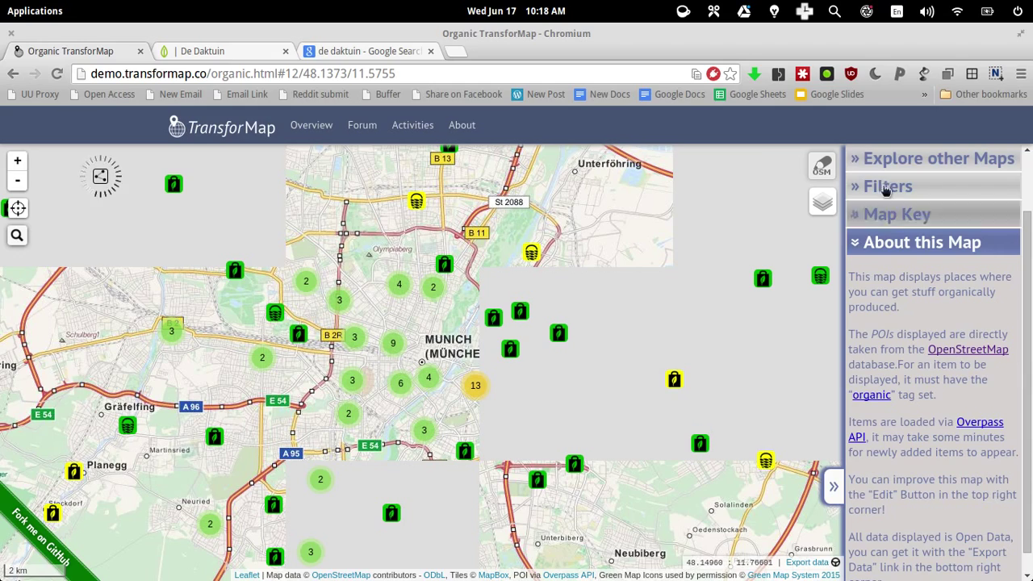
{"action": "left_click_drag", "start_coordinate": [394, 277], "coordinate": [420, 323]}
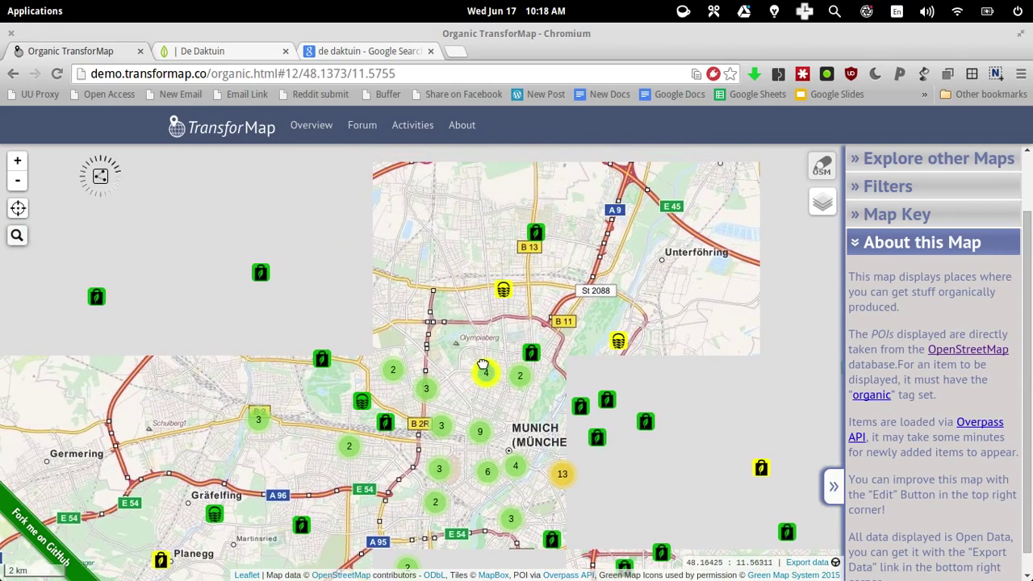
{"action": "scroll", "coordinate": [484, 333], "scroll_direction": "up", "scroll_amount": 1}
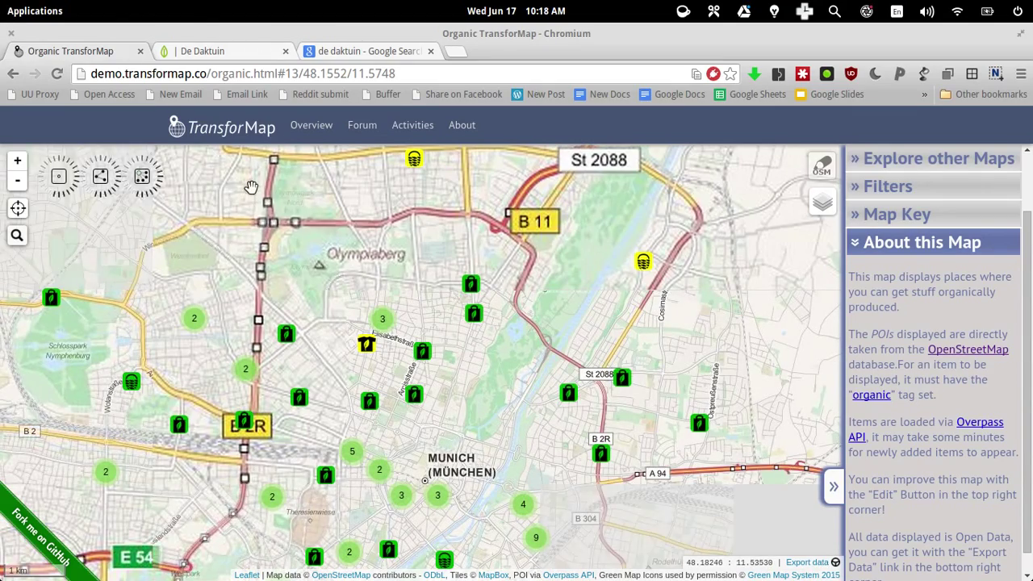
{"action": "left_click_drag", "start_coordinate": [422, 423], "coordinate": [498, 338]}
Search for 'Uithof Utrecht' and jump the map to P+R De Uithof
{"action": "left_click", "coordinate": [17, 235]}
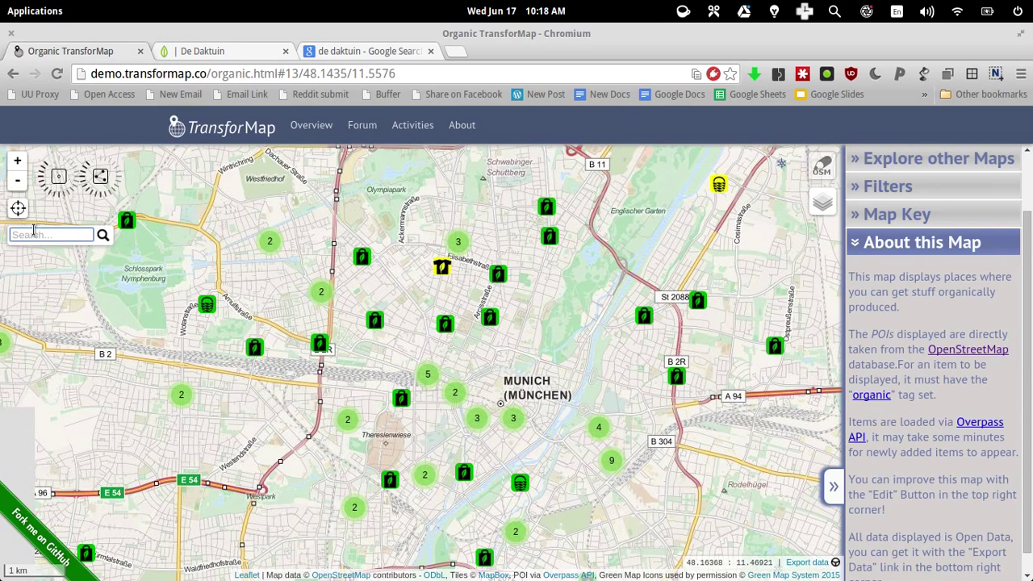
{"action": "type", "text": "U"}
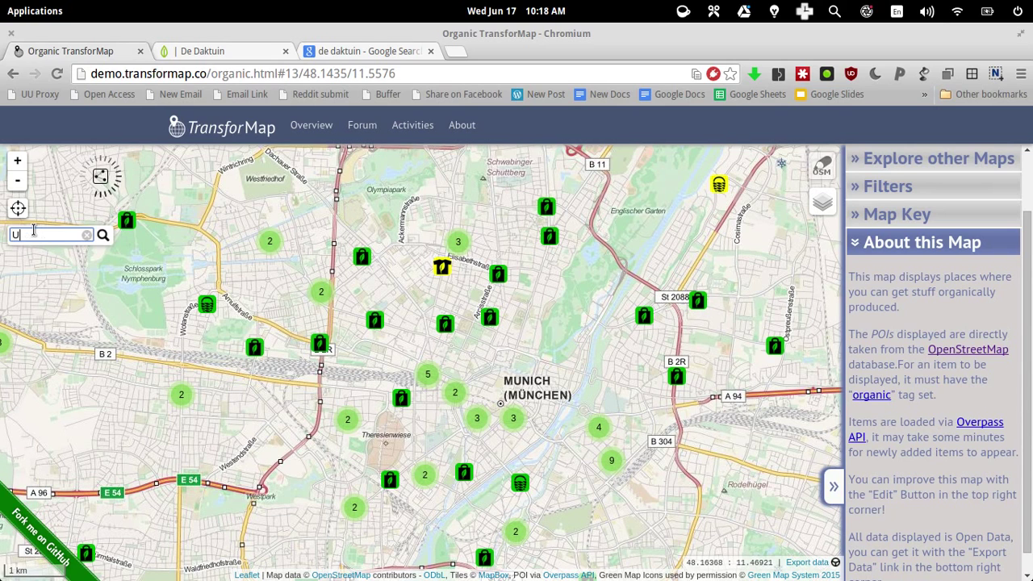
{"action": "type", "text": "ithof "}
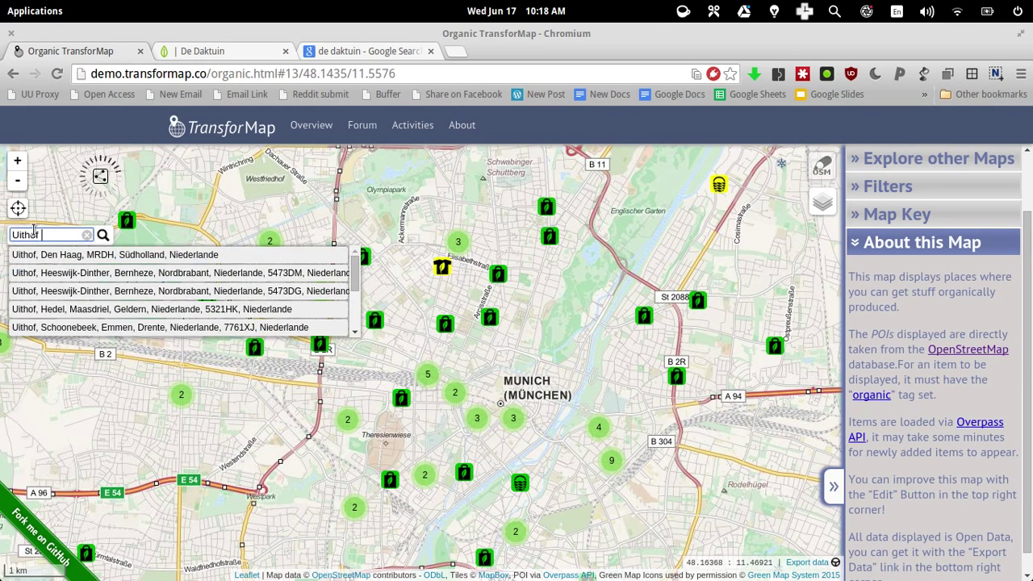
{"action": "type", "text": "Utrecht"}
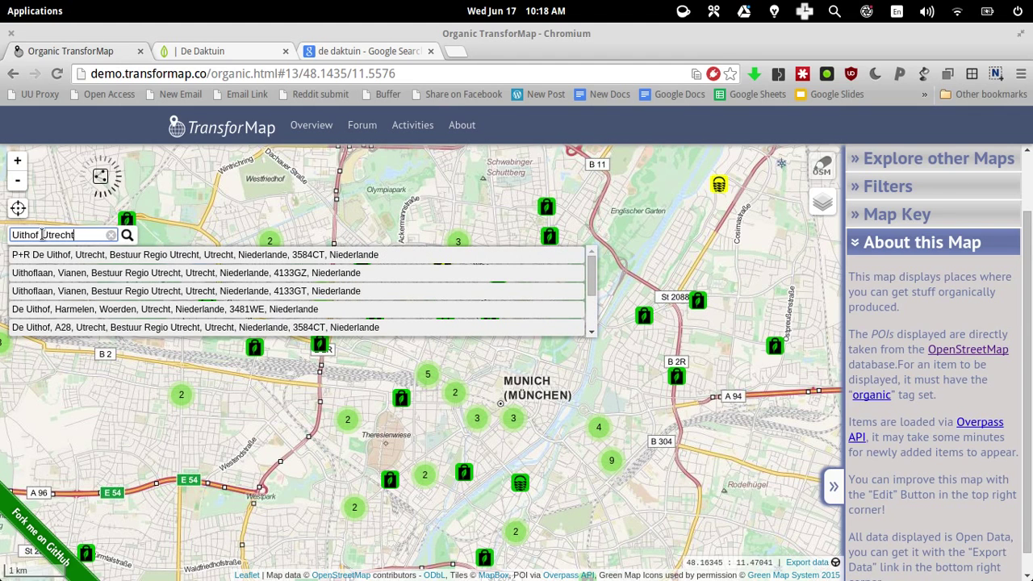
{"action": "left_click", "coordinate": [46, 256]}
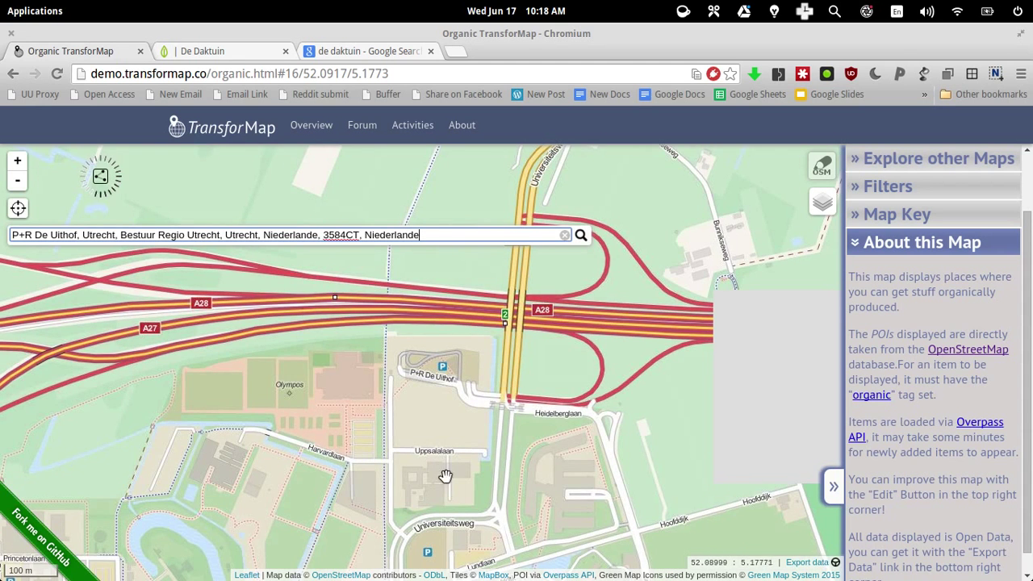
Pan and zoom across De Uithof toward Heidelberglaan and the UMC Utrecht heliport
{"action": "left_click_drag", "start_coordinate": [446, 477], "coordinate": [478, 368]}
{"action": "left_click_drag", "start_coordinate": [602, 481], "coordinate": [622, 454]}
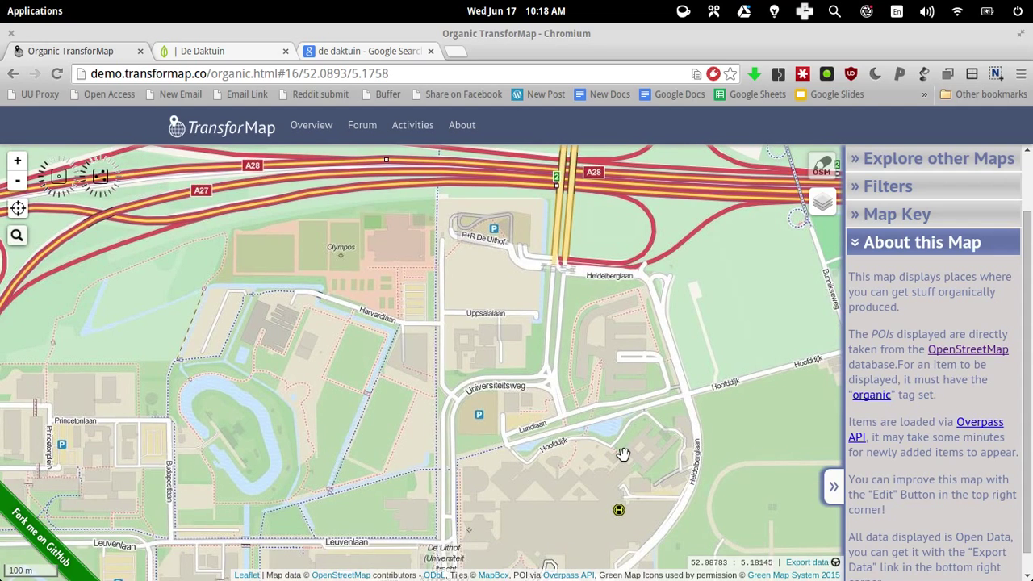
{"action": "left_click_drag", "start_coordinate": [579, 484], "coordinate": [564, 518]}
{"action": "scroll", "coordinate": [614, 383], "scroll_direction": "up", "scroll_amount": 1}
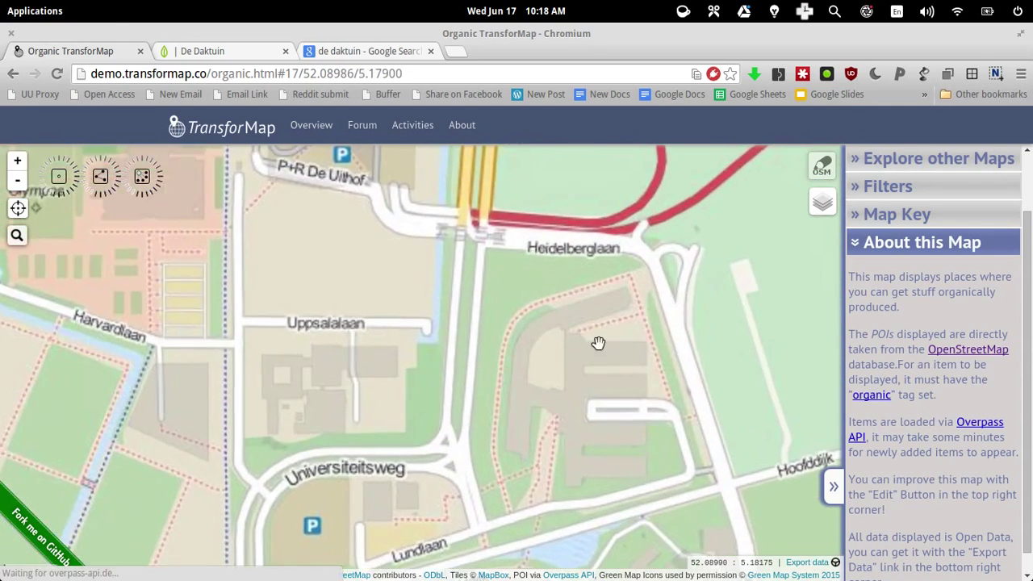
{"action": "mouse_move", "coordinate": [381, 339]}
{"action": "left_mouse_down"}
{"action": "mouse_move", "coordinate": [414, 359]}
{"action": "mouse_move", "coordinate": [431, 396]}
{"action": "mouse_move", "coordinate": [431, 465]}
{"action": "mouse_move", "coordinate": [528, 388]}
{"action": "mouse_move", "coordinate": [539, 300]}
{"action": "mouse_move", "coordinate": [547, 429]}
{"action": "left_mouse_up"}
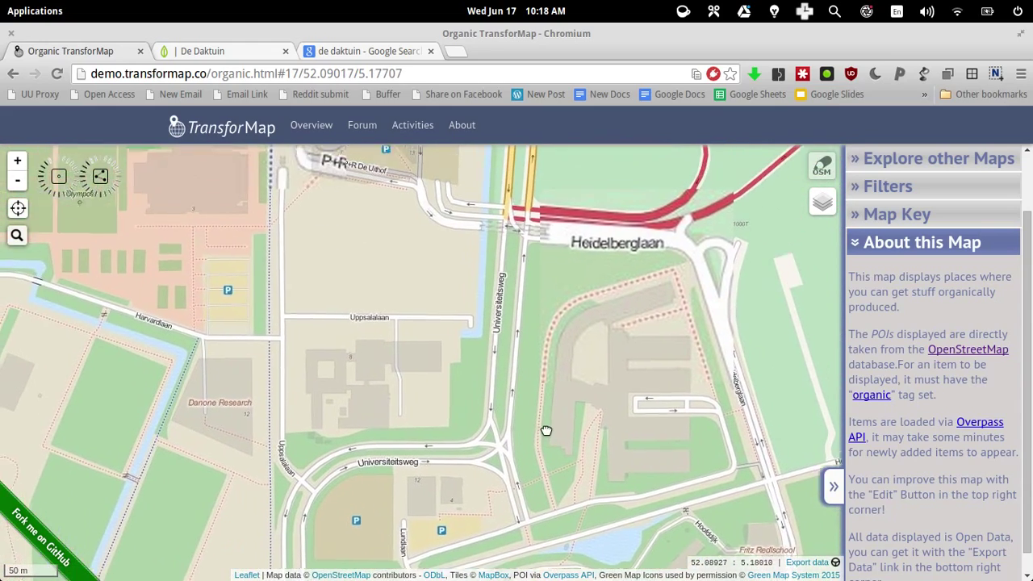
{"action": "left_click_drag", "start_coordinate": [600, 346], "coordinate": [574, 410]}
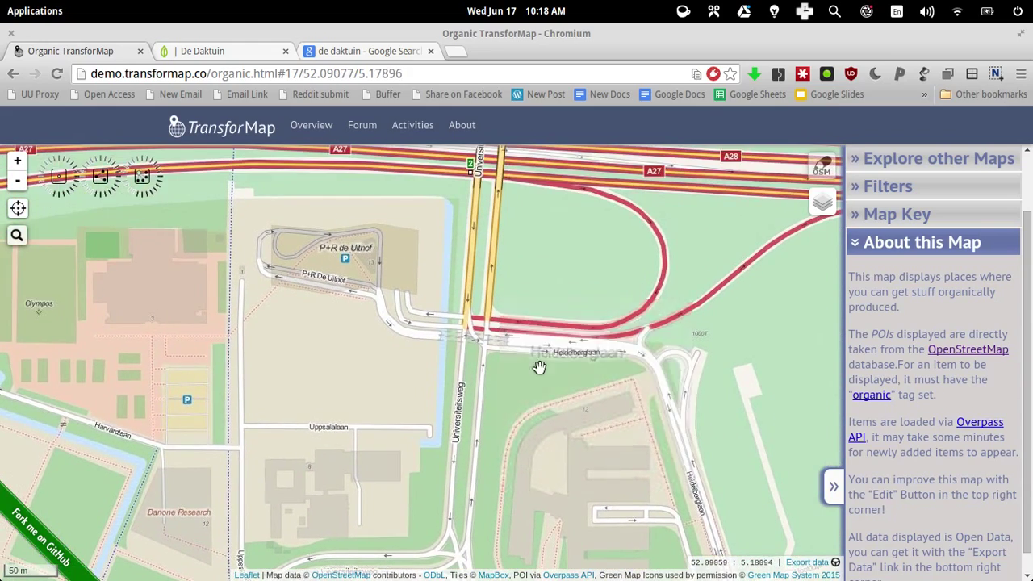
{"action": "left_click_drag", "start_coordinate": [587, 474], "coordinate": [575, 339]}
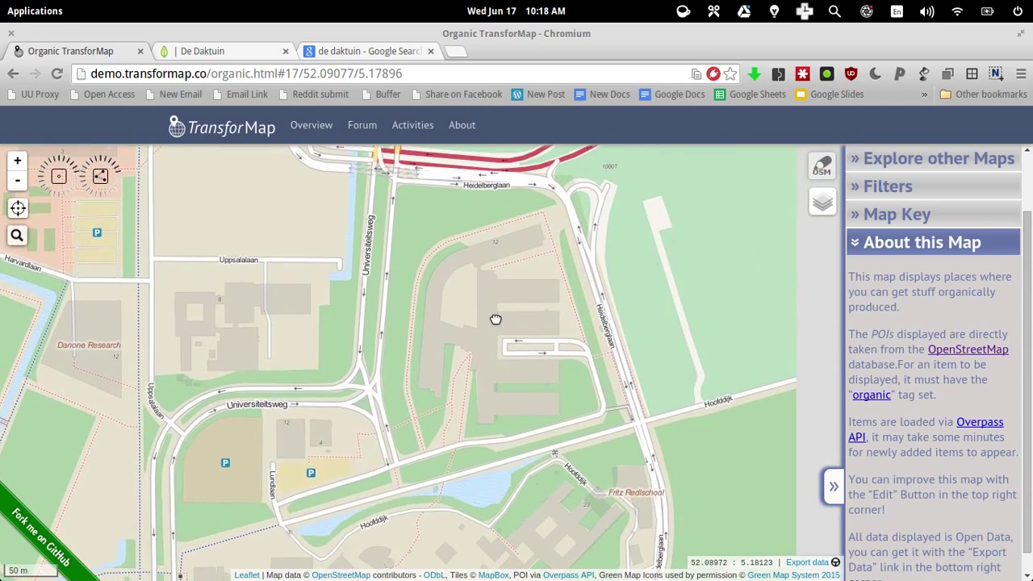
{"action": "left_click_drag", "start_coordinate": [573, 484], "coordinate": [571, 356]}
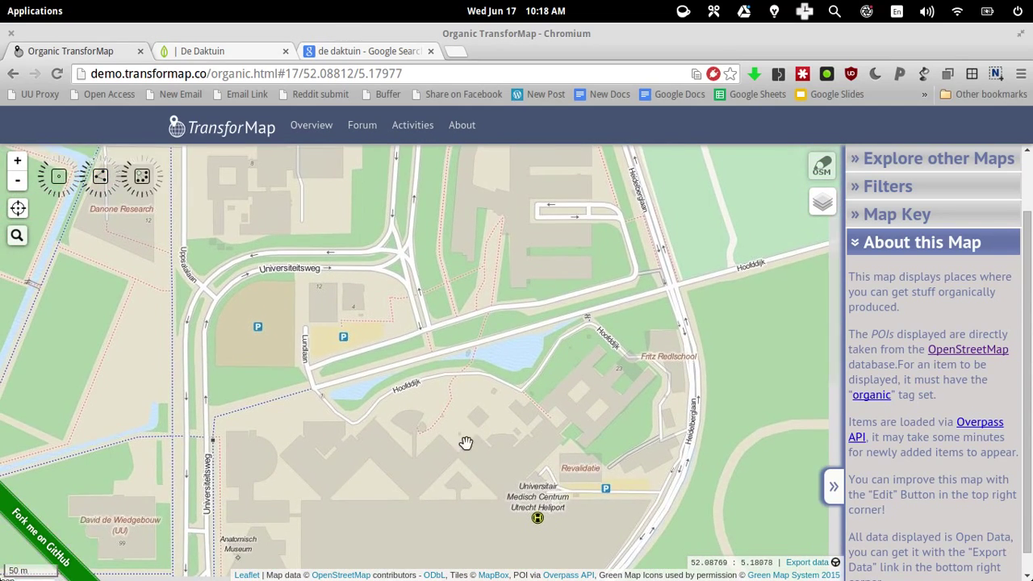
Fine-tune the view until the Langeveldgebouw block fills the map at zoom 18
{"action": "left_click_drag", "start_coordinate": [380, 429], "coordinate": [737, 399]}
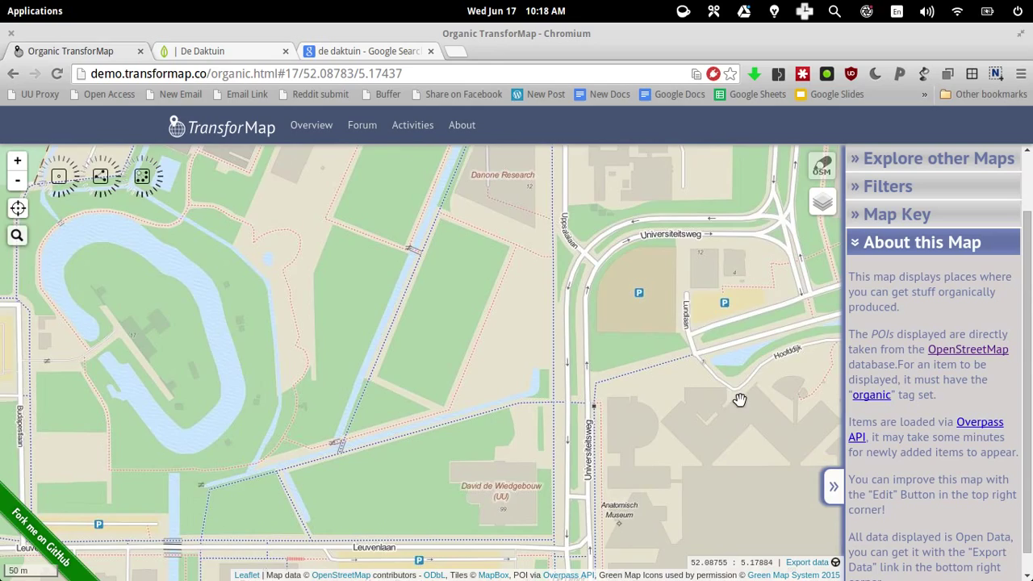
{"action": "left_click_drag", "start_coordinate": [488, 522], "coordinate": [579, 293]}
{"action": "left_click_drag", "start_coordinate": [402, 511], "coordinate": [423, 408]}
{"action": "left_click_drag", "start_coordinate": [373, 473], "coordinate": [369, 433]}
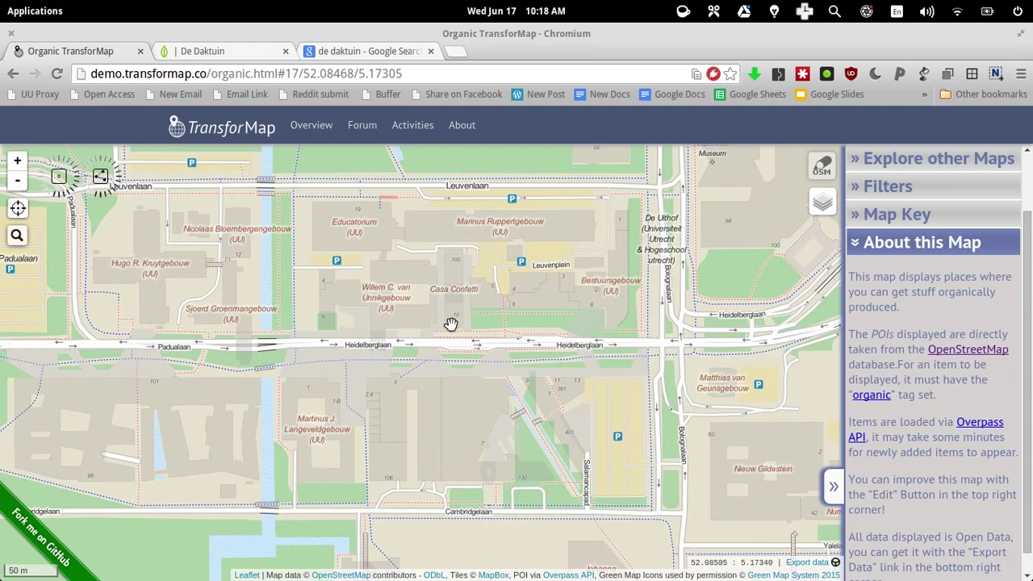
{"action": "scroll", "coordinate": [343, 291], "scroll_direction": "up", "scroll_amount": 1}
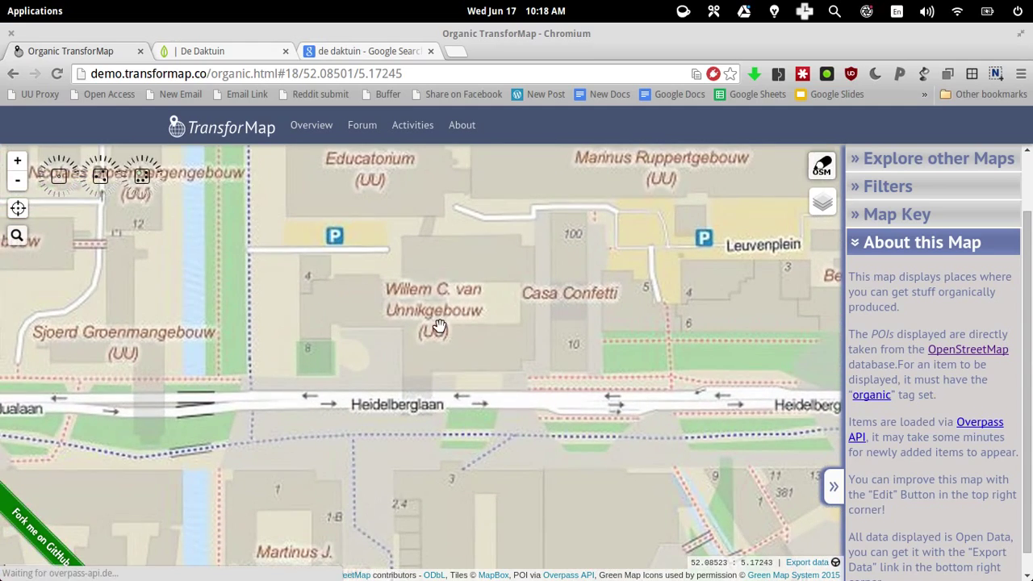
{"action": "scroll", "coordinate": [553, 426], "scroll_direction": "down", "scroll_amount": 1}
{"action": "left_click_drag", "start_coordinate": [559, 429], "coordinate": [547, 376]}
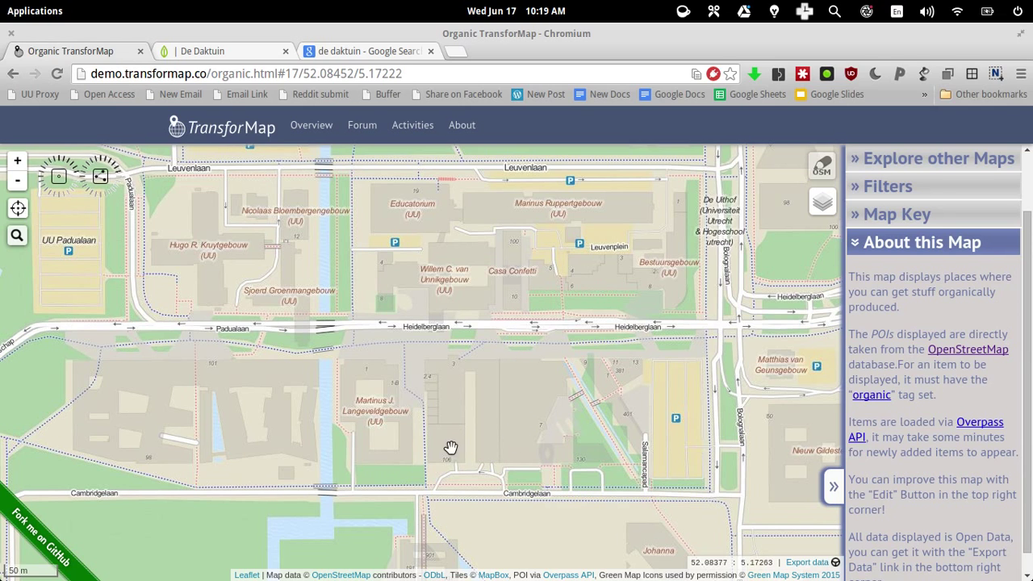
{"action": "scroll", "coordinate": [457, 448], "scroll_direction": "up", "scroll_amount": 1}
{"action": "left_click_drag", "start_coordinate": [433, 454], "coordinate": [409, 373]}
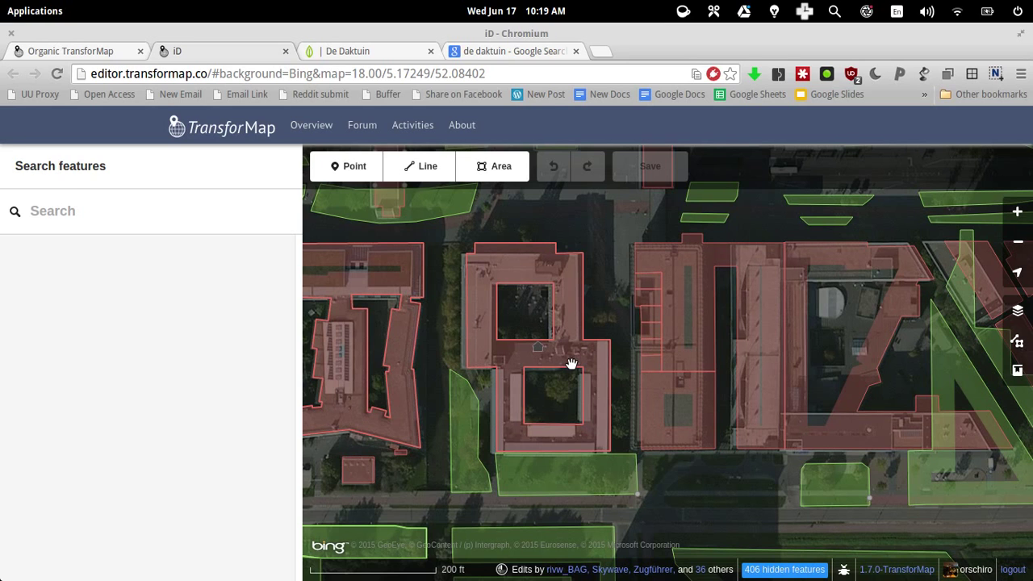
Select campus buildings on the aerial map, including the Langeveldgebouw, to inspect them
{"action": "left_click", "coordinate": [571, 364]}
{"action": "left_click", "coordinate": [718, 464]}
{"action": "left_click_drag", "start_coordinate": [721, 463], "coordinate": [644, 441]}
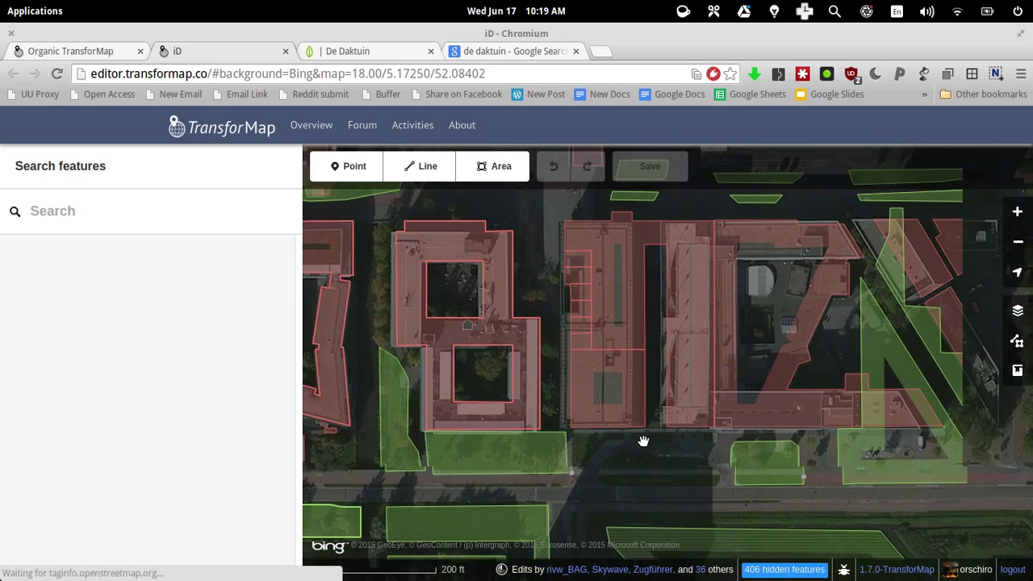
{"action": "left_click", "coordinate": [525, 359]}
{"action": "left_click_drag", "start_coordinate": [559, 357], "coordinate": [704, 373]}
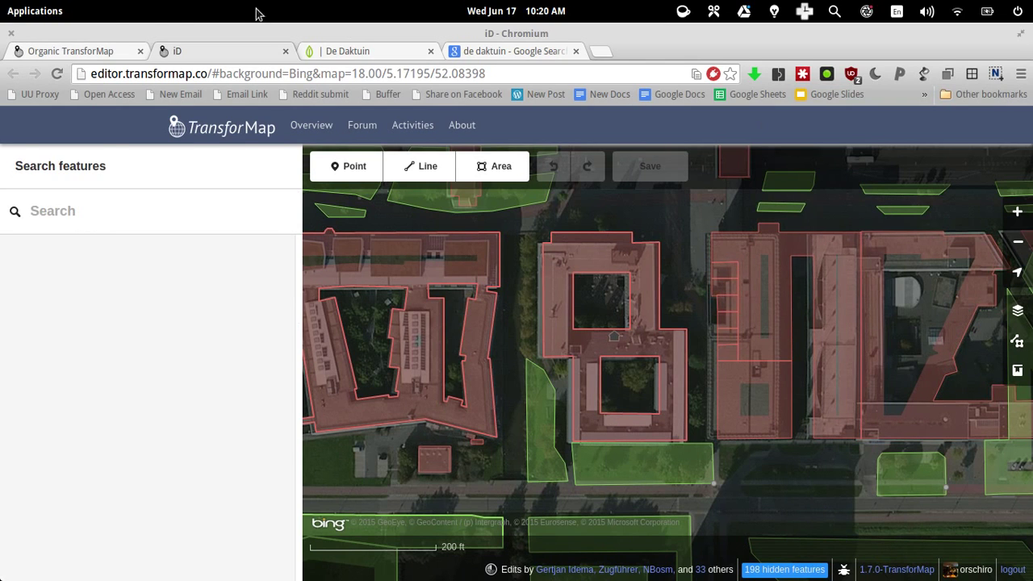
Reopen this campus area in the iD editor from the Organic TransforMap and look around
{"action": "left_click", "coordinate": [67, 49]}
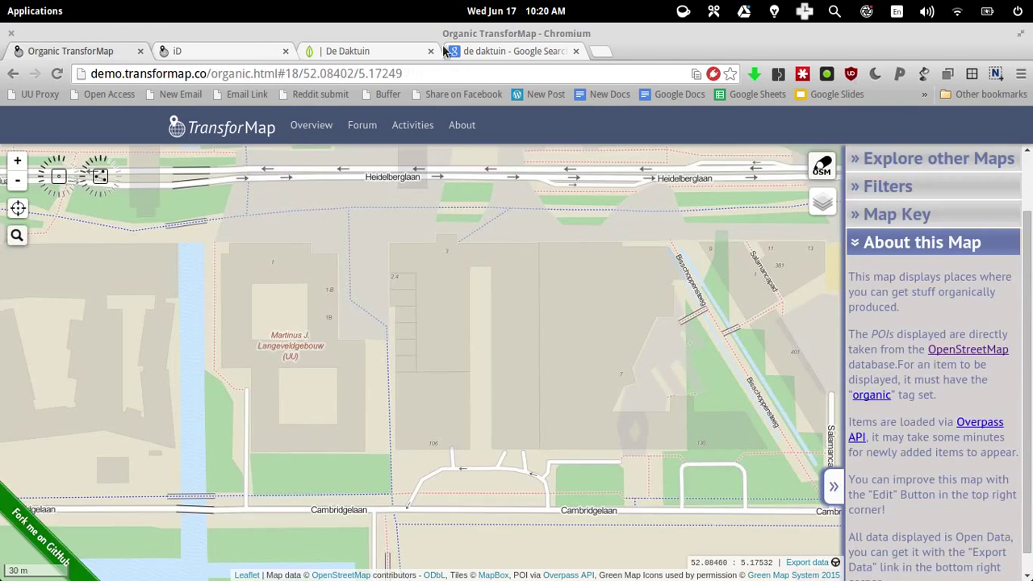
{"action": "left_click", "coordinate": [824, 167]}
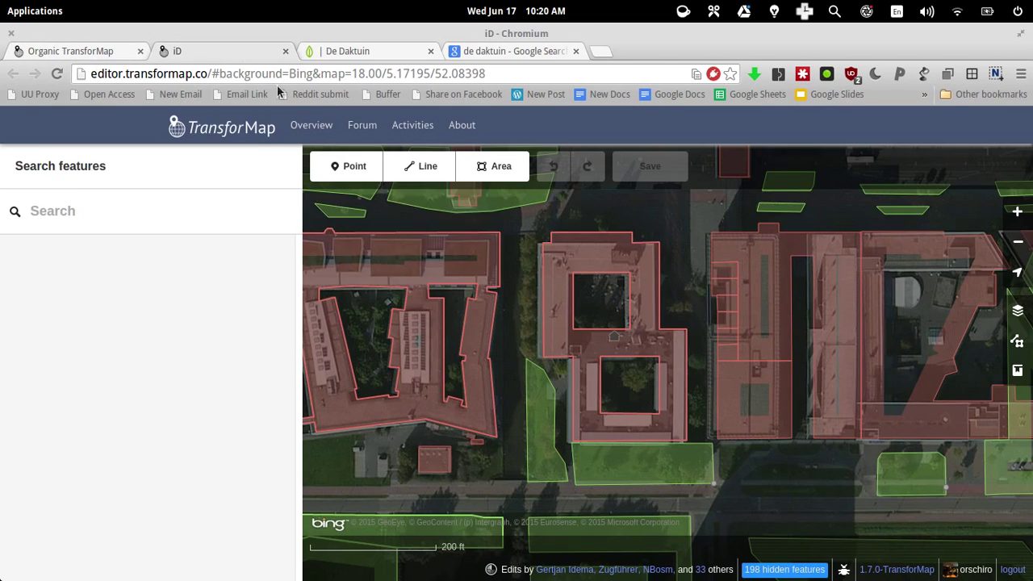
{"action": "left_click_drag", "start_coordinate": [817, 386], "coordinate": [708, 392]}
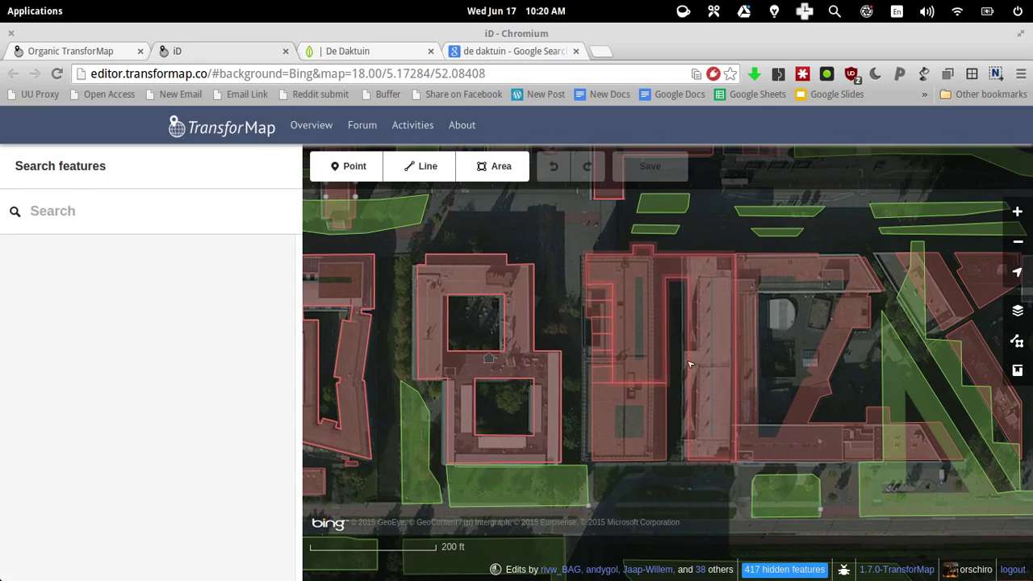
{"action": "left_click_drag", "start_coordinate": [690, 362], "coordinate": [752, 406]}
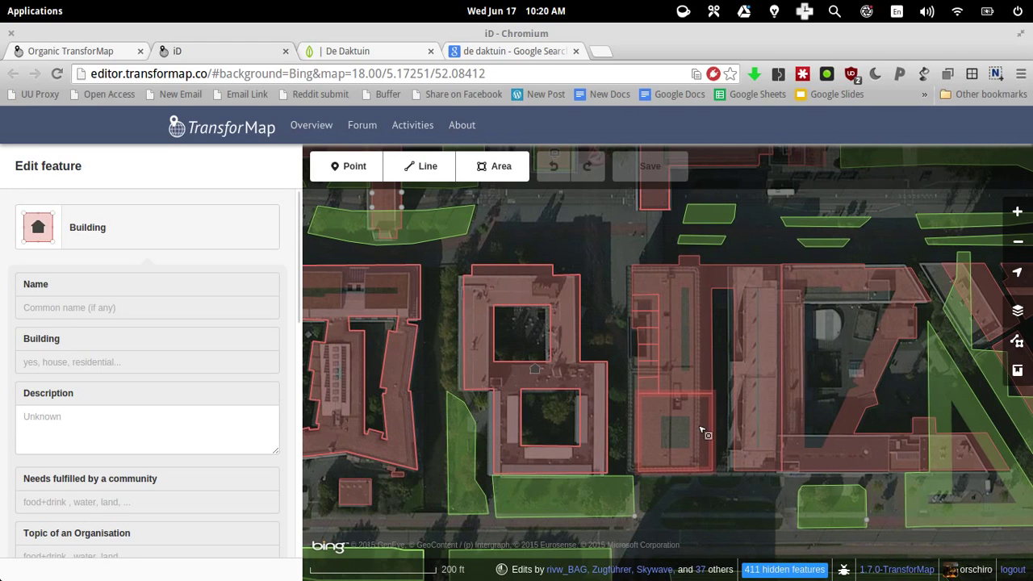
Place a new point on the rooftop east of the courtyard building, clearing the type search
{"action": "left_click", "coordinate": [349, 166]}
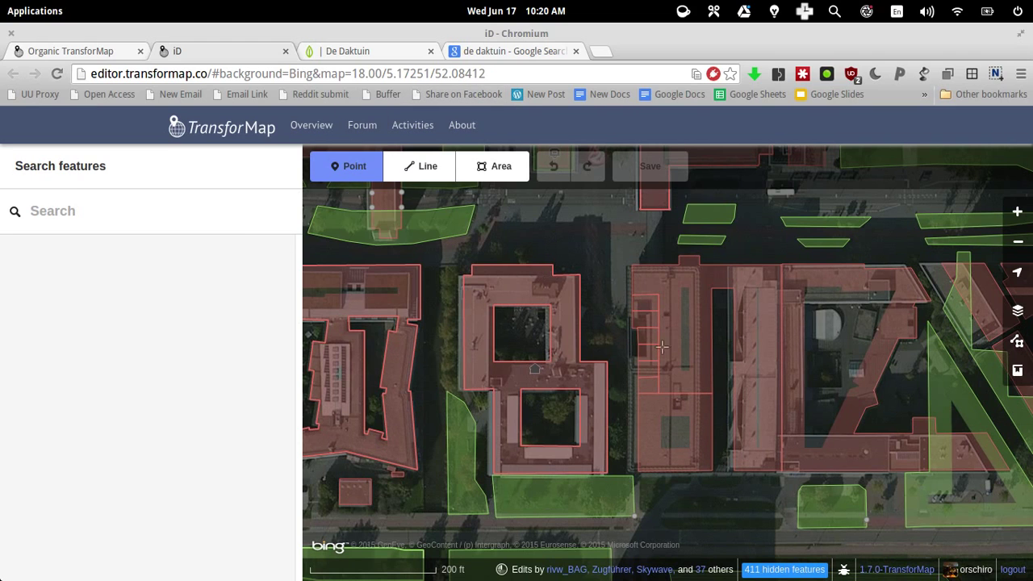
{"action": "left_click", "coordinate": [671, 430]}
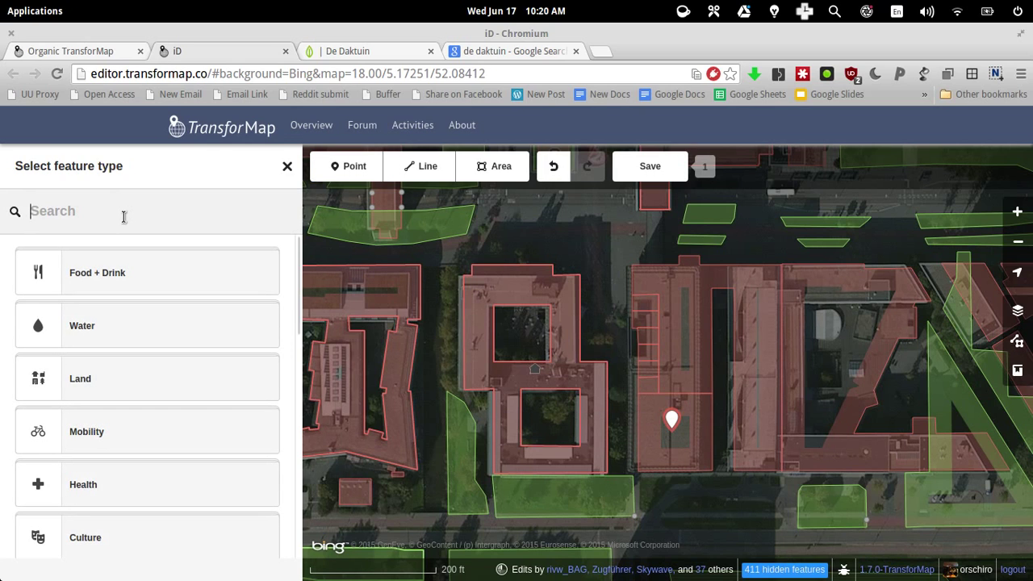
{"action": "type", "text": "De Daktuin"}
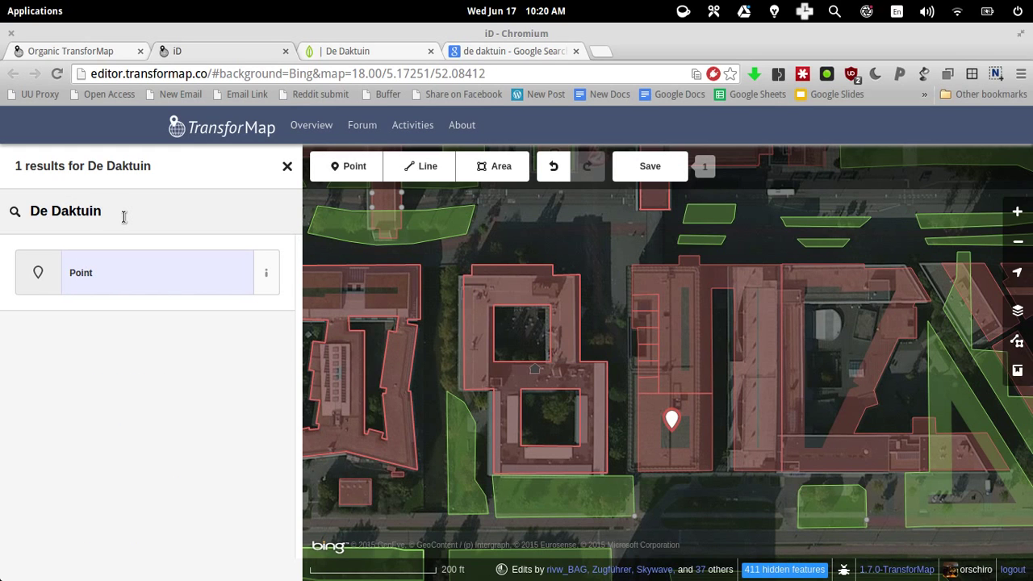
{"action": "key", "text": "BackSpace"}
{"action": "key", "text": "BackSpace"}
{"action": "key", "text": "BackSpace"}
{"action": "key", "text": "BackSpace"}
{"action": "key", "text": "BackSpace"}
{"action": "key", "text": "BackSpace"}
{"action": "key", "text": "BackSpace"}
{"action": "key", "text": "BackSpace"}
{"action": "key", "text": "BackSpace"}
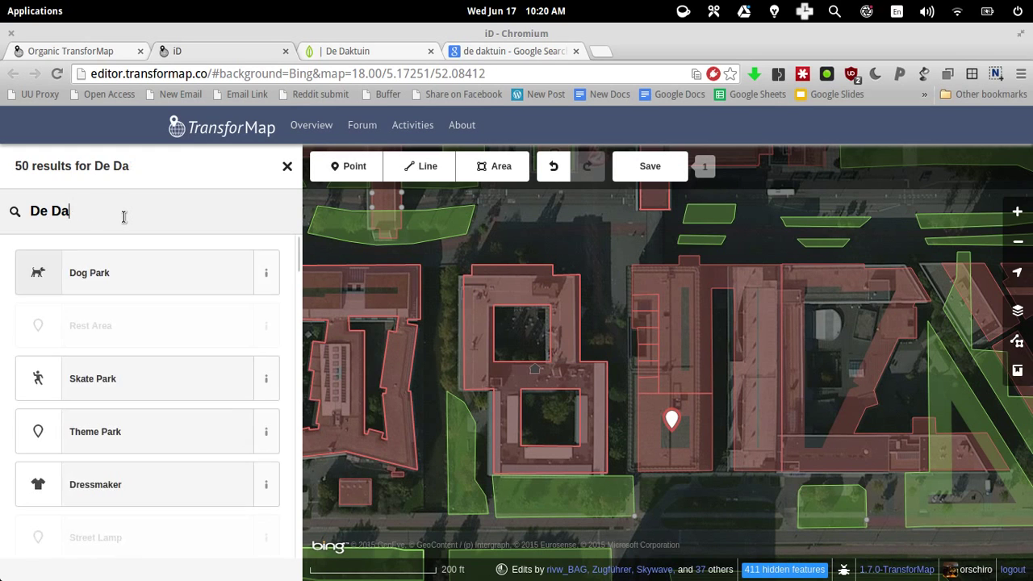
{"action": "key", "text": "BackSpace"}
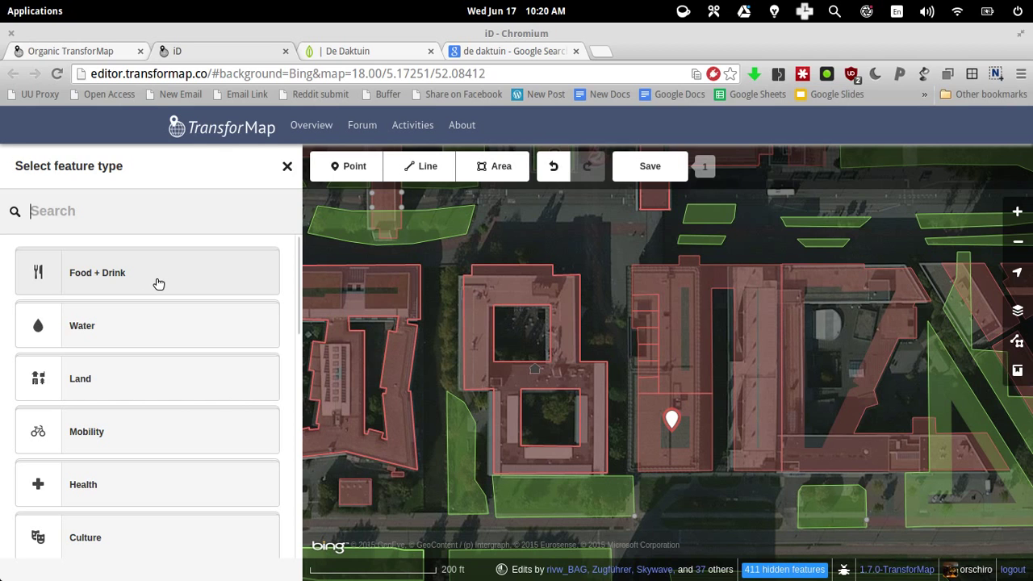
Browse the feature-type list and expand the Food + Drink category
{"action": "scroll", "coordinate": [159, 284], "scroll_direction": "down", "scroll_amount": 5}
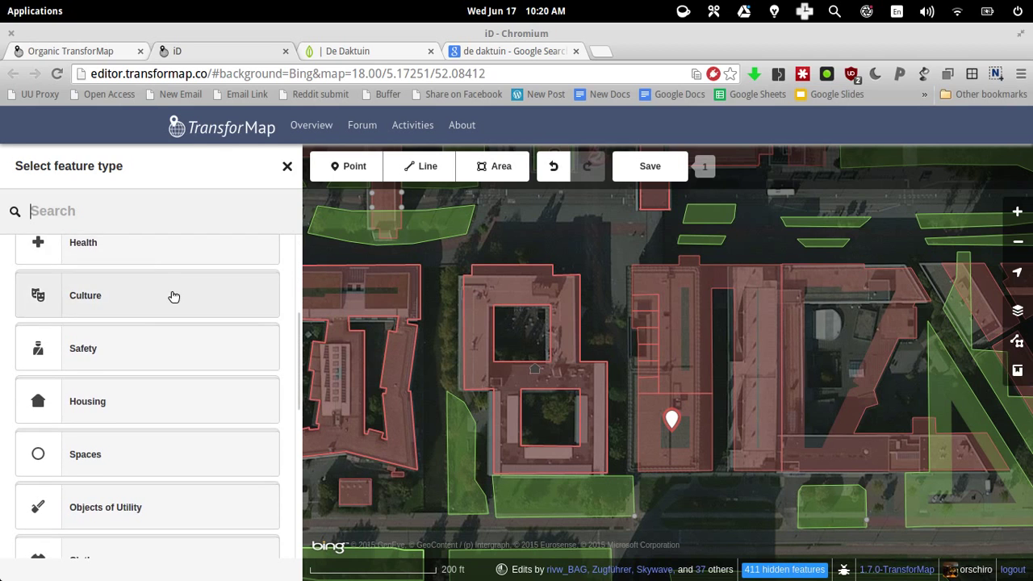
{"action": "scroll", "coordinate": [174, 298], "scroll_direction": "down", "scroll_amount": 3}
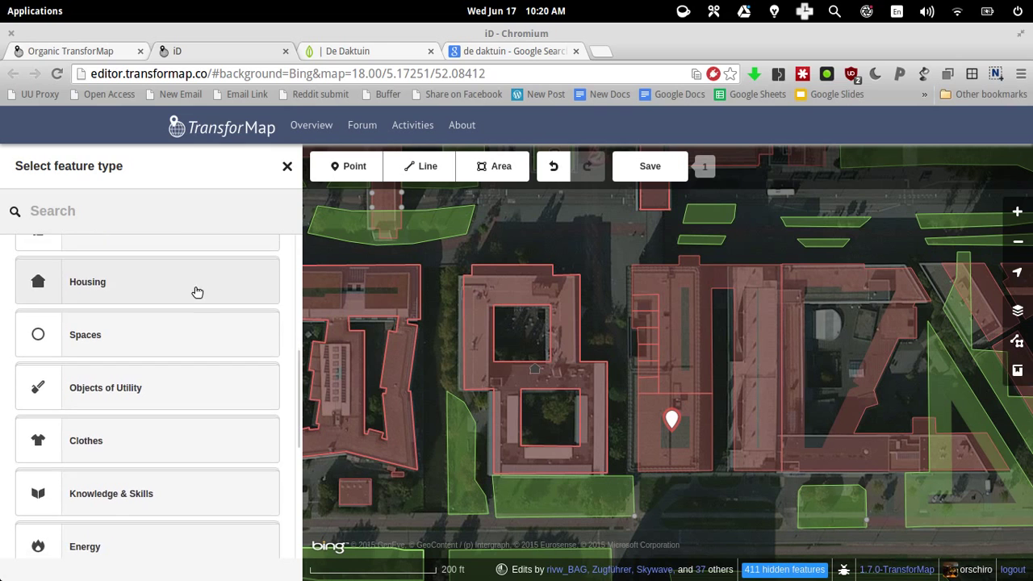
{"action": "scroll", "coordinate": [194, 295], "scroll_direction": "down", "scroll_amount": 4}
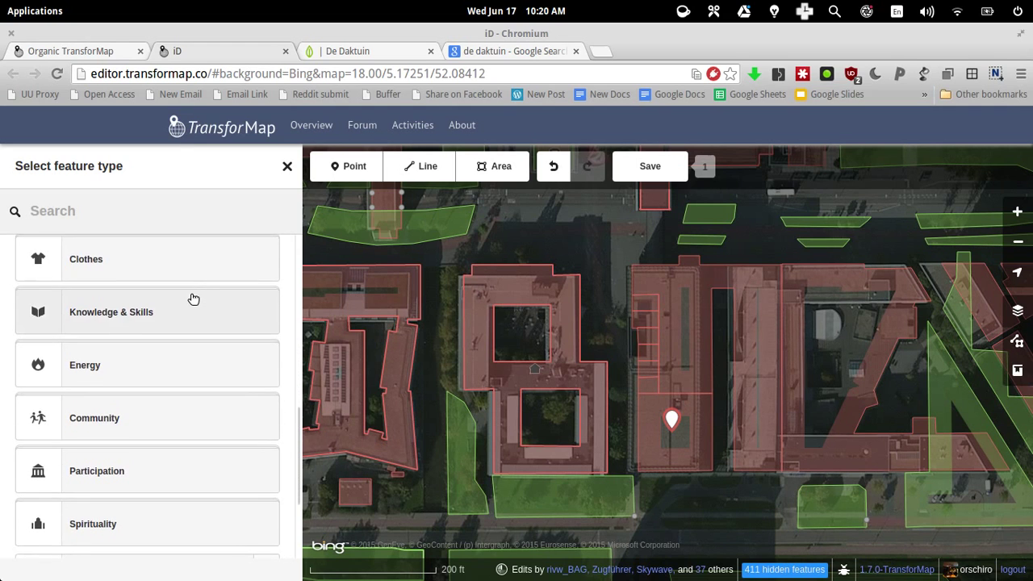
{"action": "scroll", "coordinate": [194, 299], "scroll_direction": "down", "scroll_amount": 4}
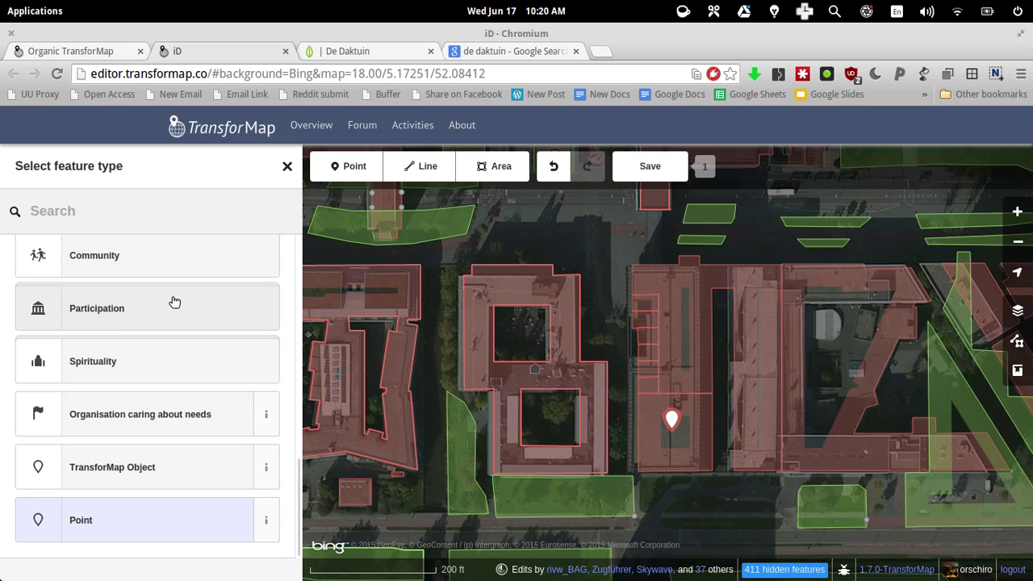
{"action": "scroll", "coordinate": [183, 323], "scroll_direction": "up", "scroll_amount": 1}
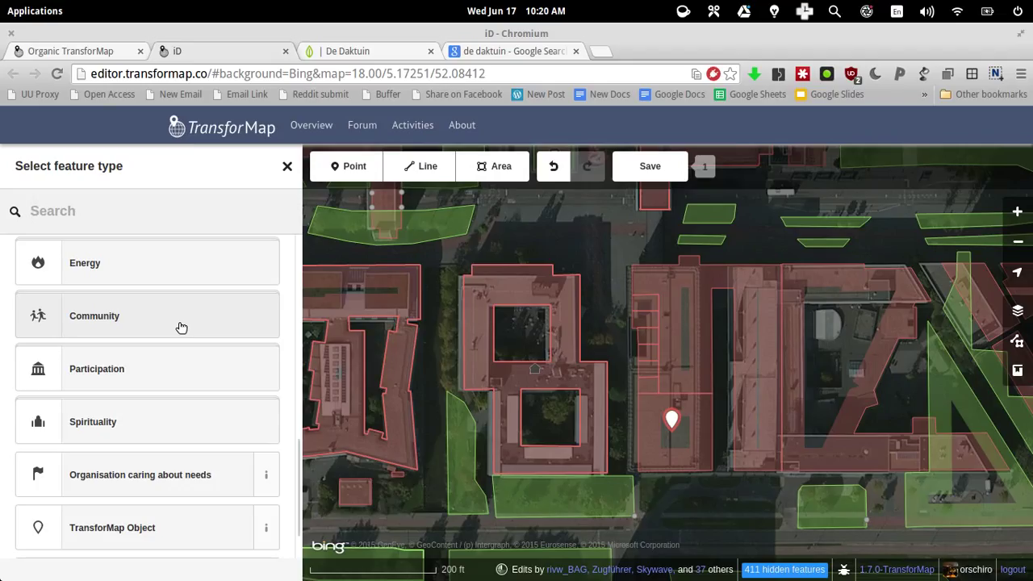
{"action": "scroll", "coordinate": [165, 342], "scroll_direction": "up", "scroll_amount": 5}
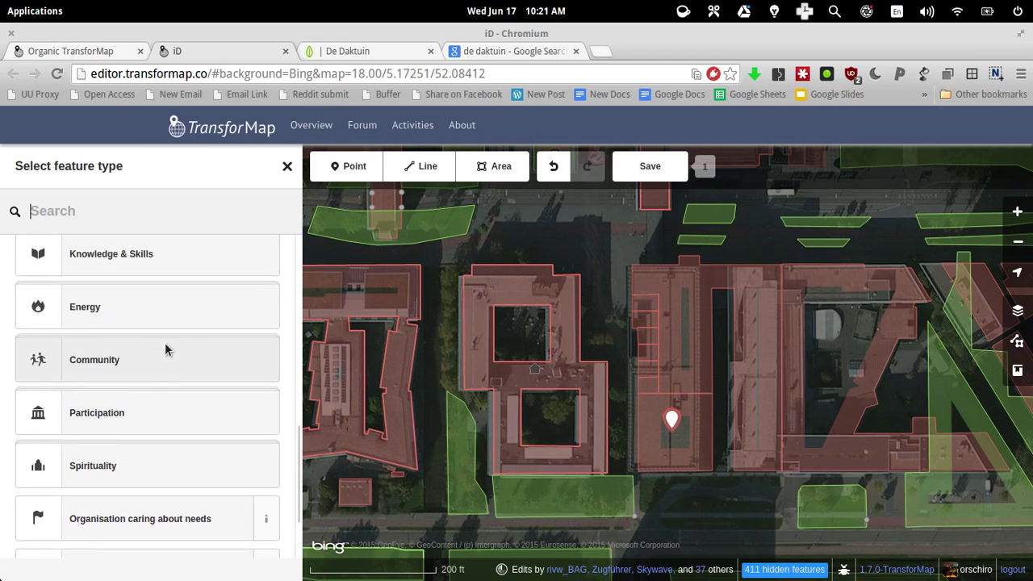
{"action": "scroll", "coordinate": [194, 366], "scroll_direction": "up", "scroll_amount": 5}
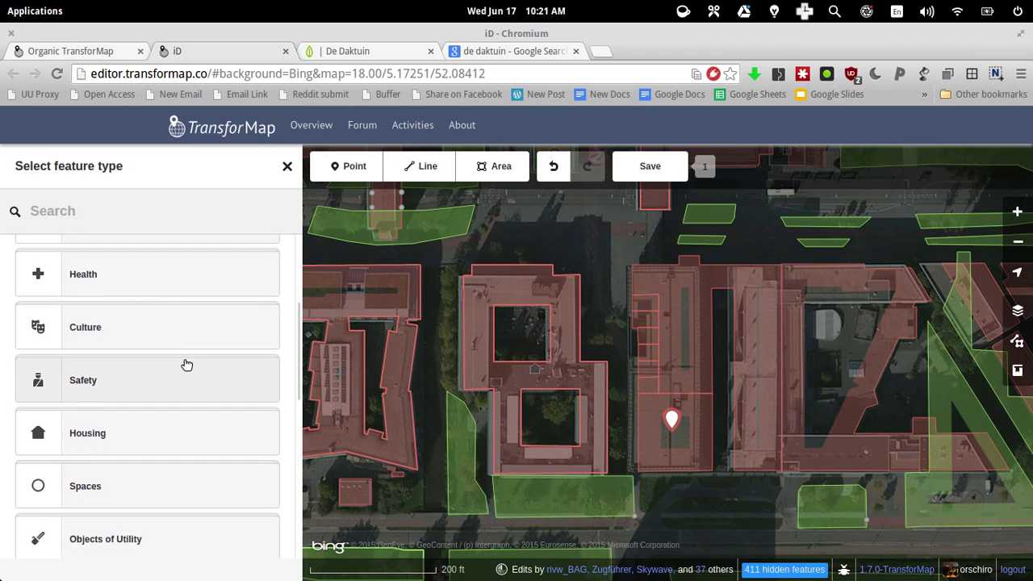
{"action": "left_click", "coordinate": [164, 275]}
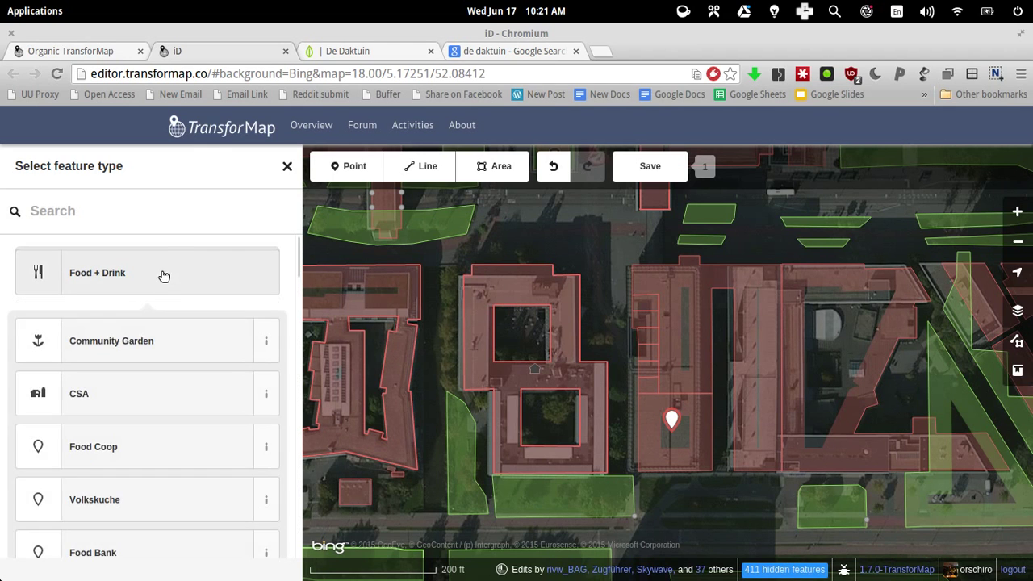
{"action": "scroll", "coordinate": [221, 344], "scroll_direction": "down", "scroll_amount": 3}
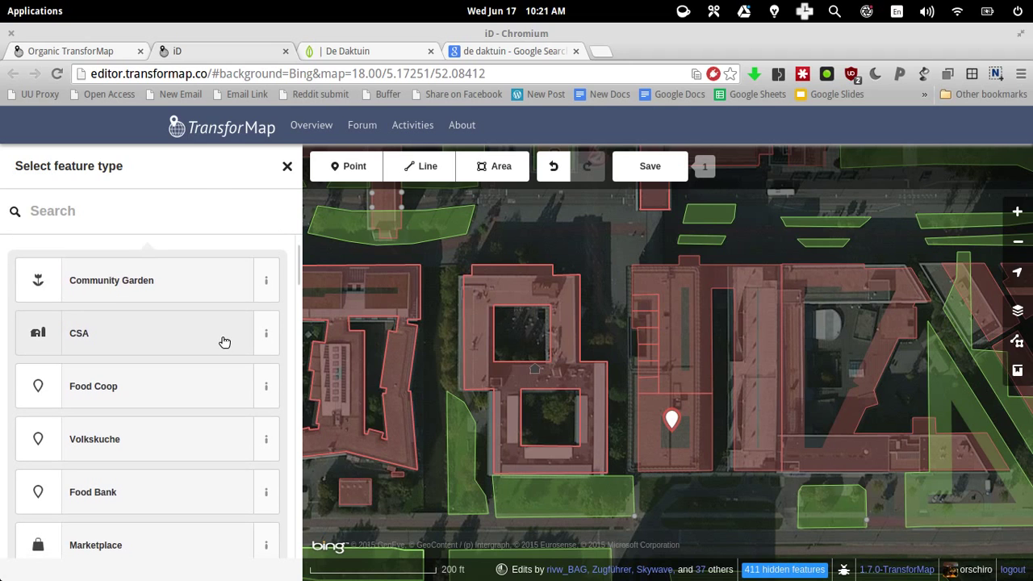
{"action": "scroll", "coordinate": [210, 341], "scroll_direction": "down", "scroll_amount": 4}
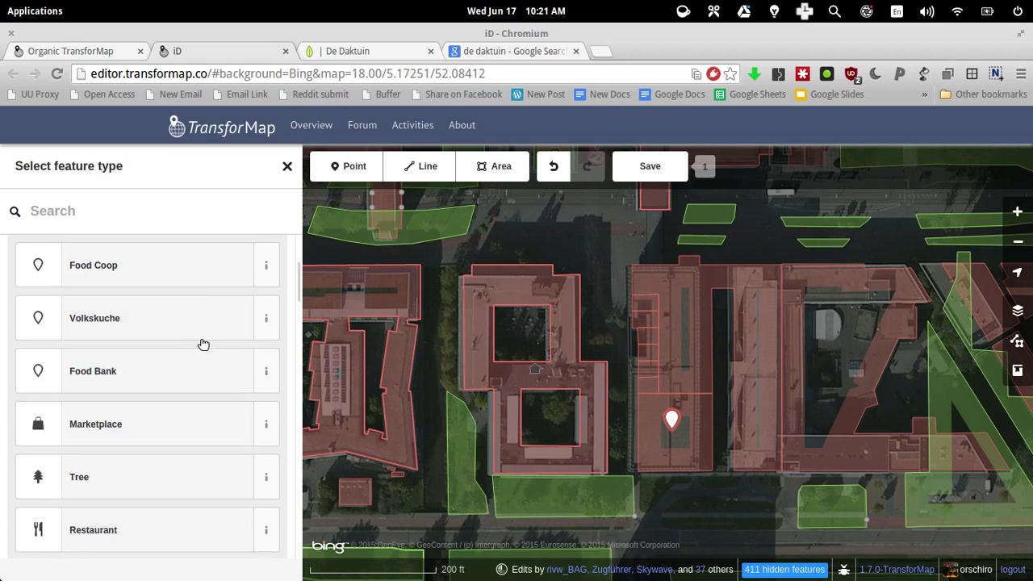
{"action": "scroll", "coordinate": [202, 348], "scroll_direction": "down", "scroll_amount": 3}
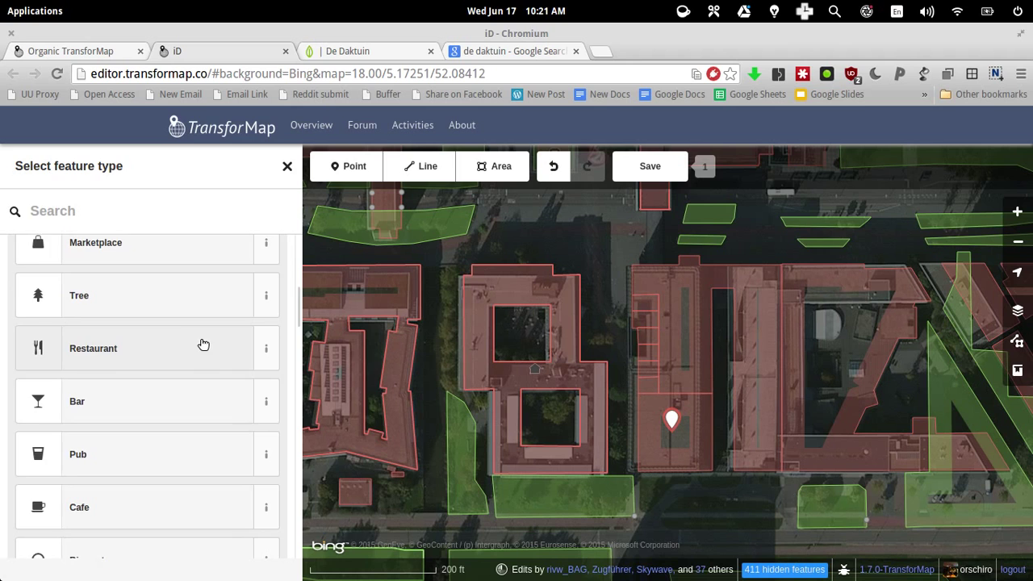
{"action": "scroll", "coordinate": [205, 347], "scroll_direction": "down", "scroll_amount": 2}
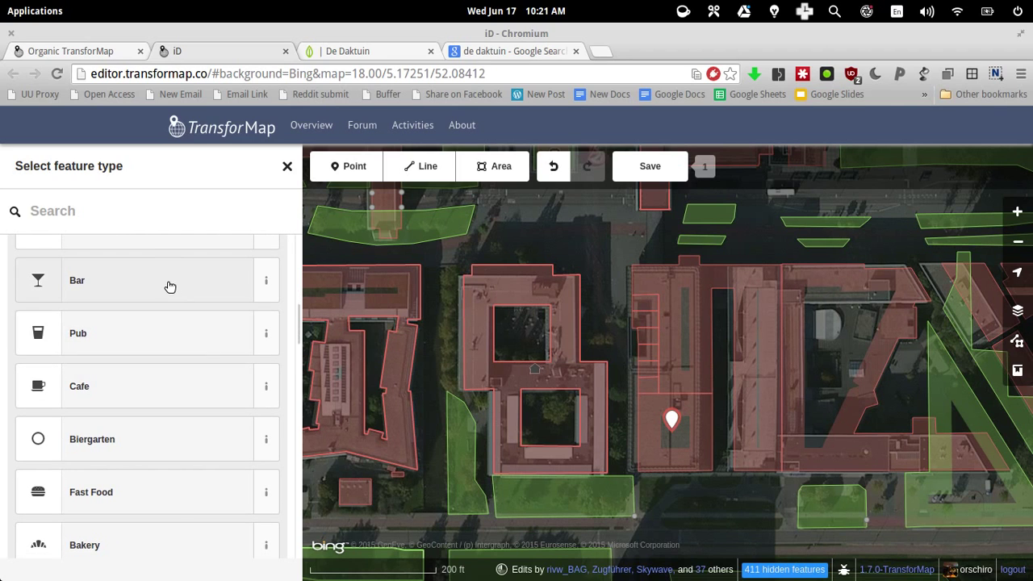
{"action": "scroll", "coordinate": [182, 295], "scroll_direction": "down", "scroll_amount": 2}
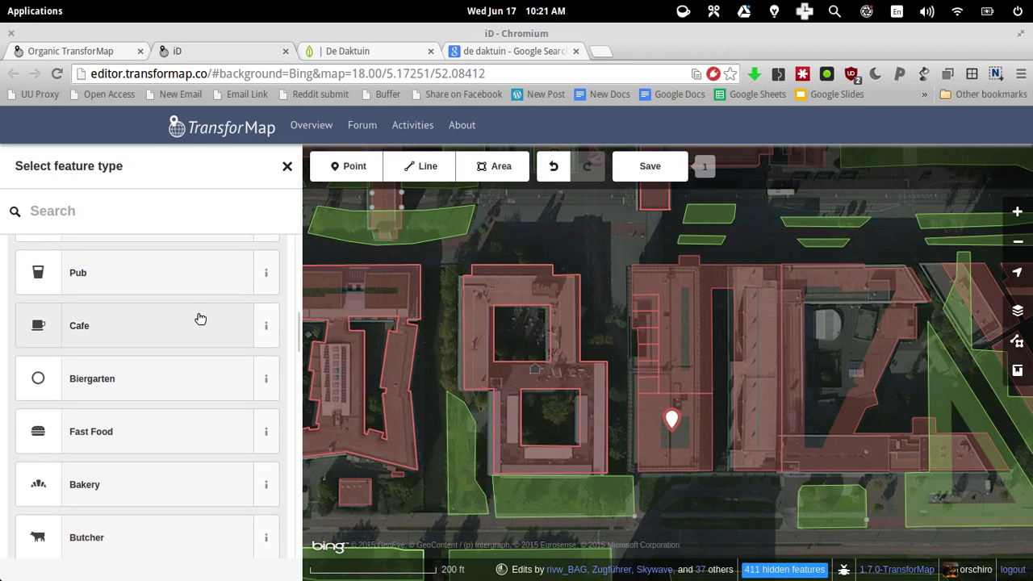
{"action": "scroll", "coordinate": [201, 321], "scroll_direction": "up", "scroll_amount": 2}
{"action": "scroll", "coordinate": [219, 392], "scroll_direction": "up", "scroll_amount": 2}
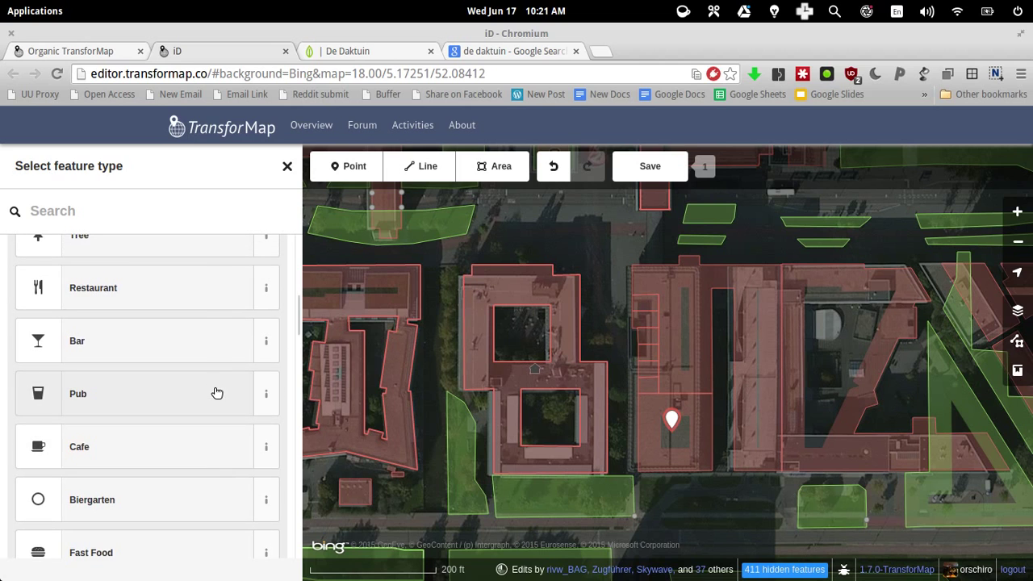
Make the point a Cafe and name it De Daktuin
{"action": "left_click", "coordinate": [201, 448]}
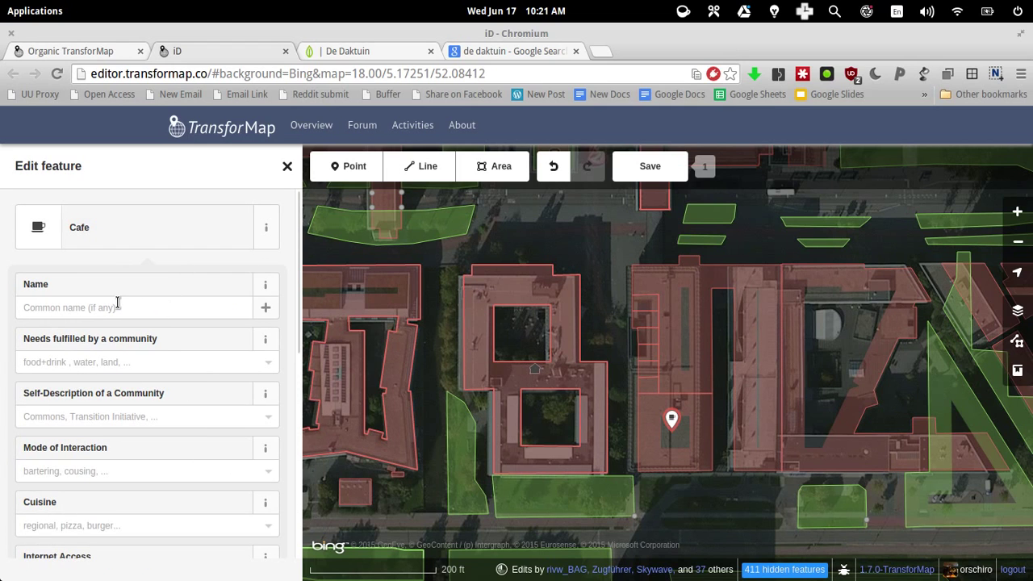
{"action": "left_click", "coordinate": [119, 307]}
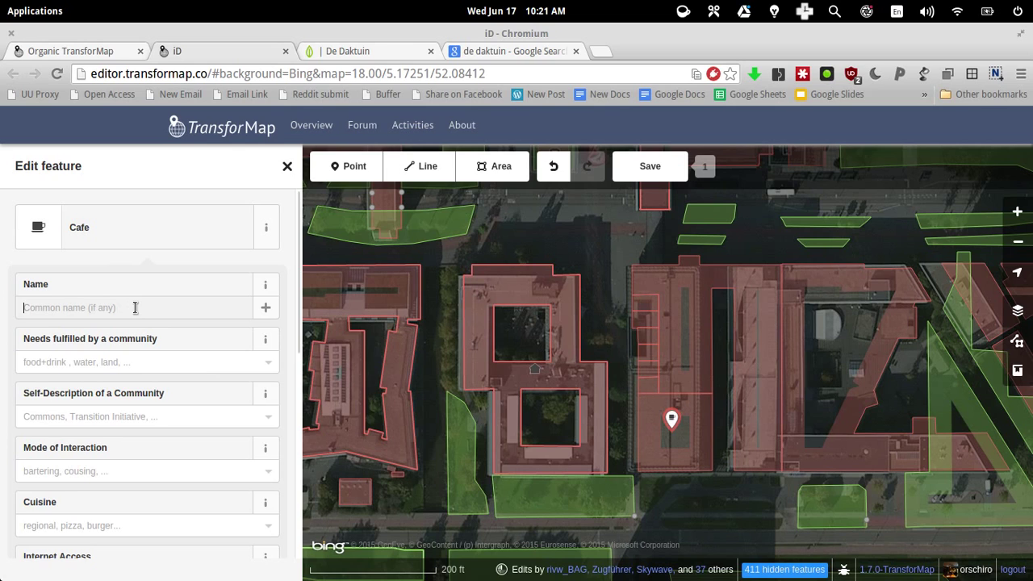
{"action": "type", "text": "De Daktuin"}
Set its community needs to Food & Drink, Culture, Free Space and Community
{"action": "left_click", "coordinate": [176, 360]}
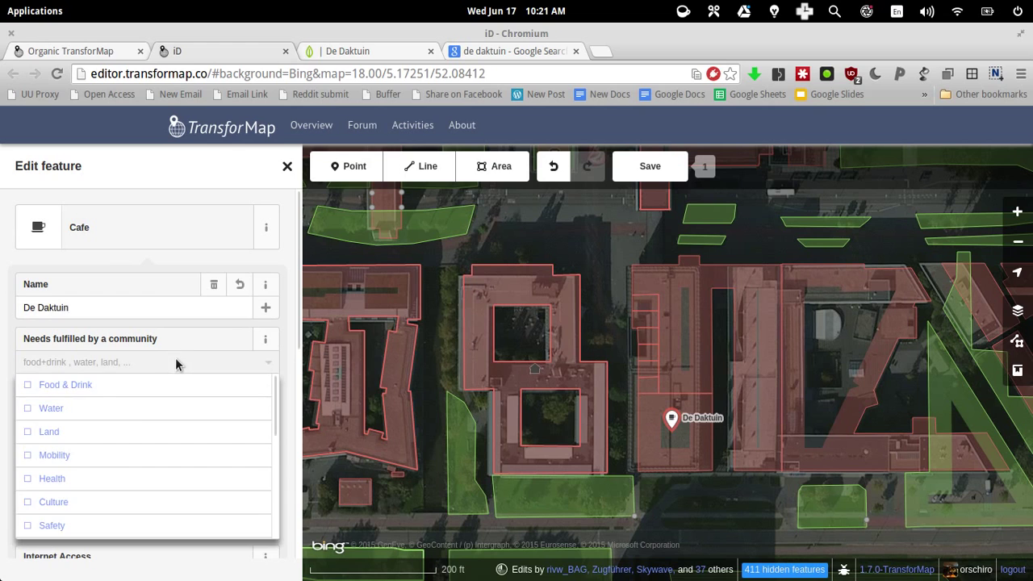
{"action": "left_click", "coordinate": [27, 386]}
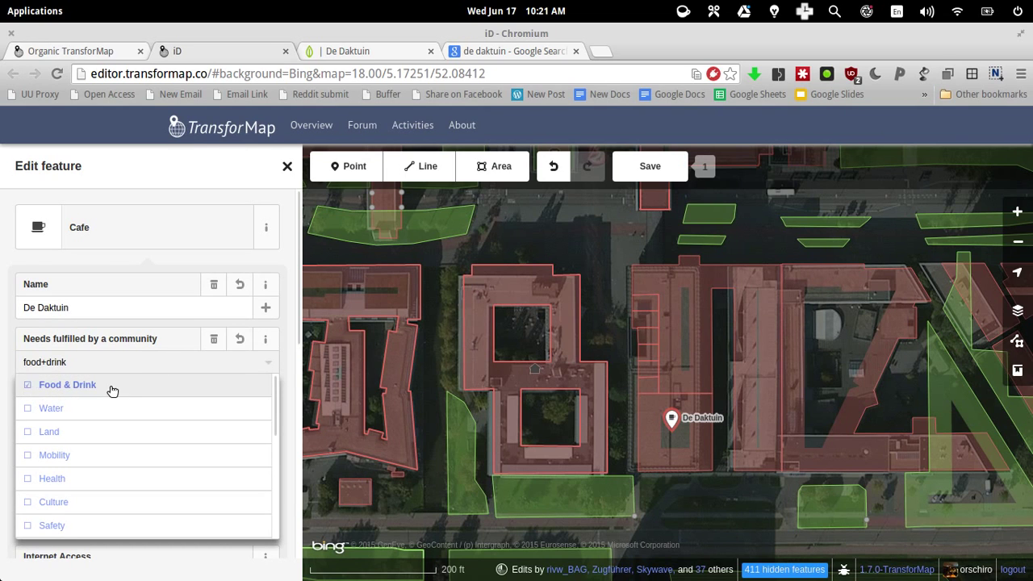
{"action": "scroll", "coordinate": [148, 409], "scroll_direction": "down", "scroll_amount": 1}
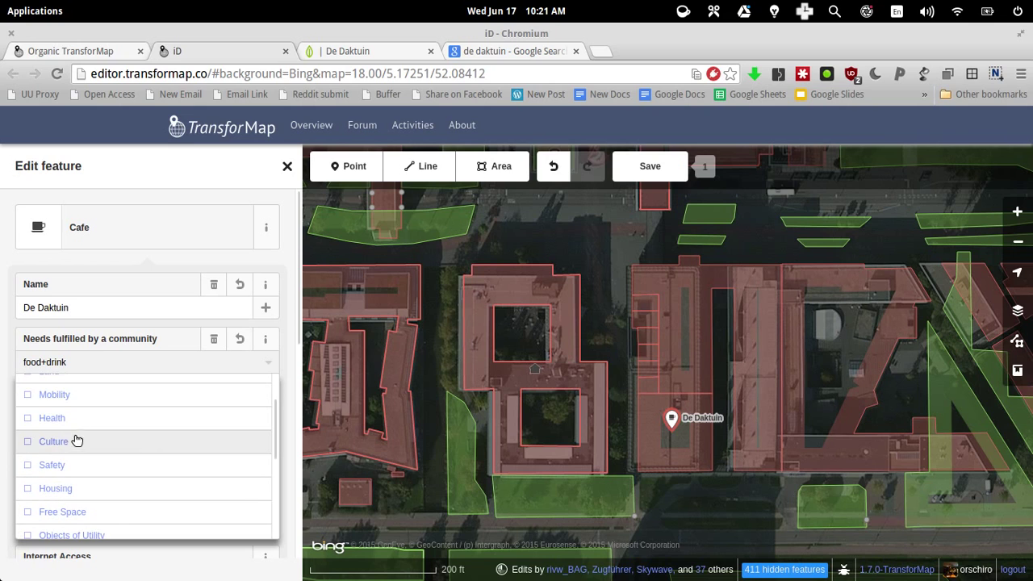
{"action": "left_click", "coordinate": [31, 444]}
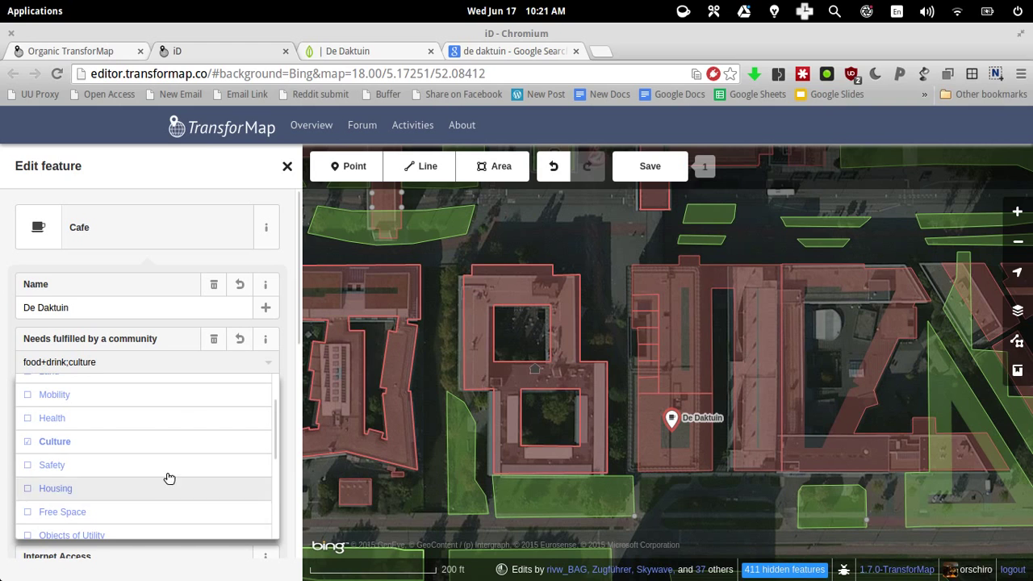
{"action": "scroll", "coordinate": [184, 467], "scroll_direction": "up", "scroll_amount": 1}
{"action": "scroll", "coordinate": [185, 453], "scroll_direction": "up", "scroll_amount": 1}
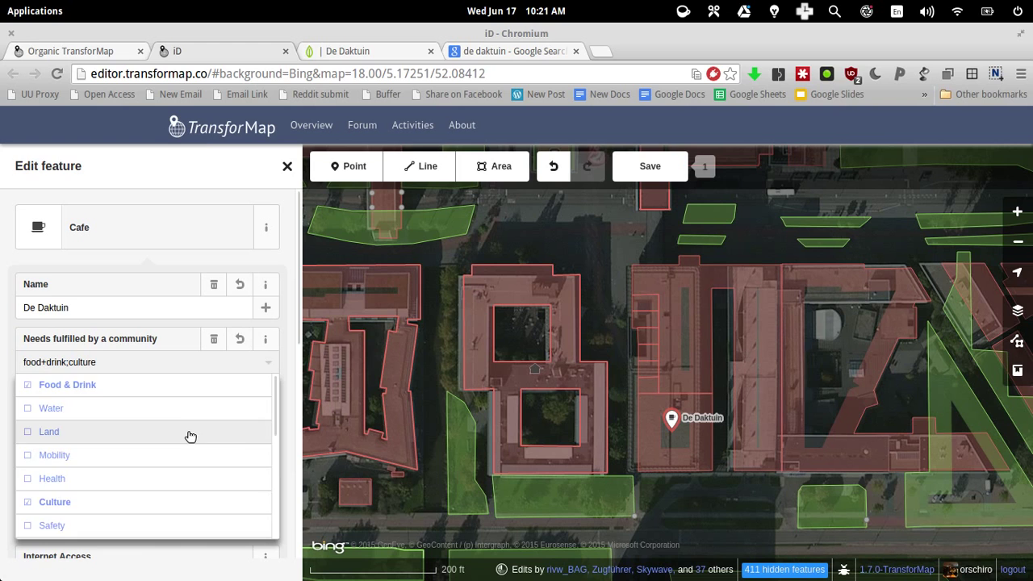
{"action": "scroll", "coordinate": [190, 432], "scroll_direction": "down", "scroll_amount": 2}
{"action": "scroll", "coordinate": [192, 436], "scroll_direction": "down", "scroll_amount": 3}
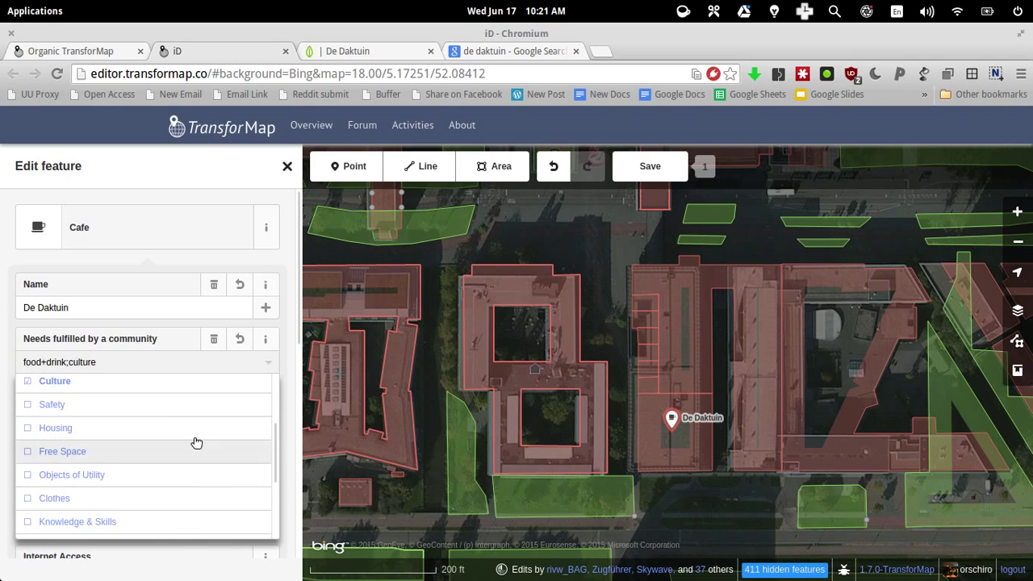
{"action": "scroll", "coordinate": [185, 428], "scroll_direction": "down", "scroll_amount": 2}
{"action": "scroll", "coordinate": [185, 428], "scroll_direction": "up", "scroll_amount": 2}
{"action": "scroll", "coordinate": [185, 431], "scroll_direction": "down", "scroll_amount": 3}
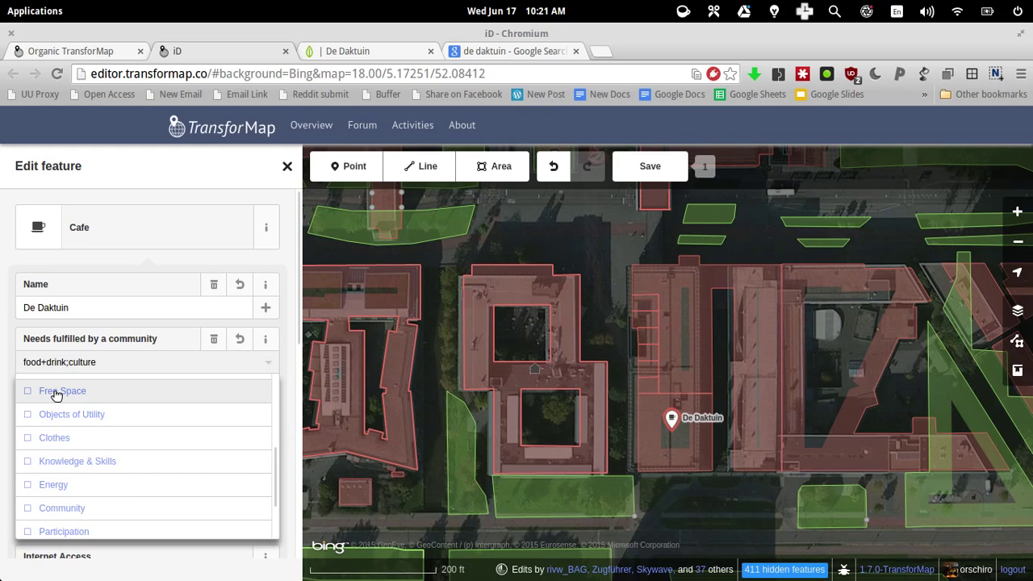
{"action": "mouse_move", "coordinate": [57, 395]}
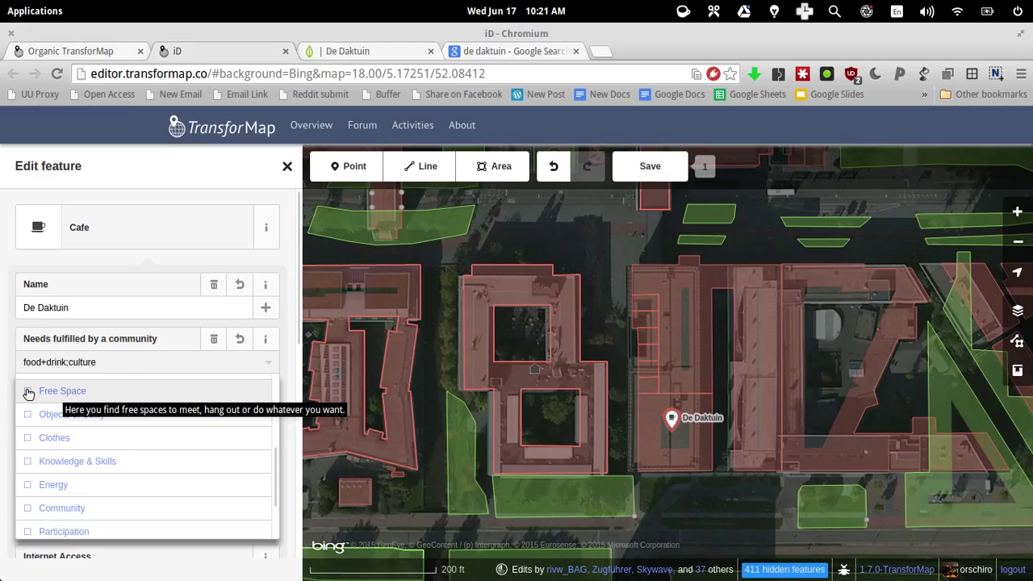
{"action": "left_click", "coordinate": [27, 393]}
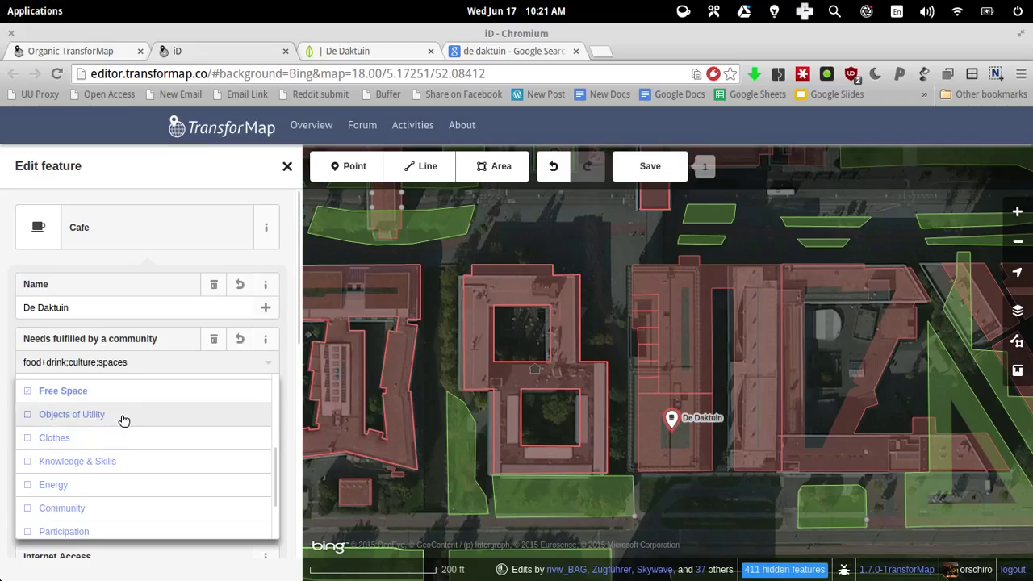
{"action": "mouse_move", "coordinate": [108, 467]}
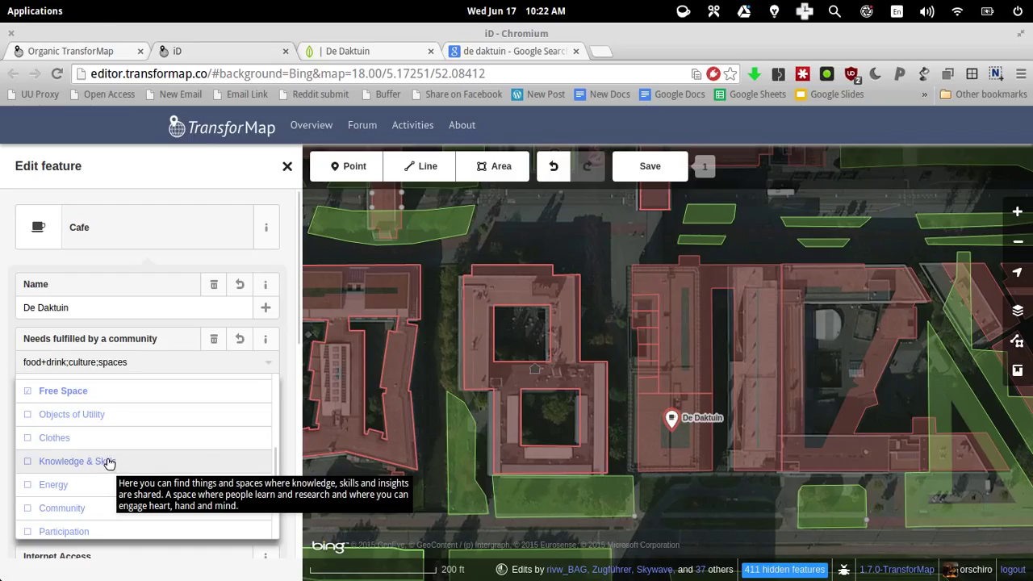
{"action": "scroll", "coordinate": [138, 460], "scroll_direction": "down", "scroll_amount": 1}
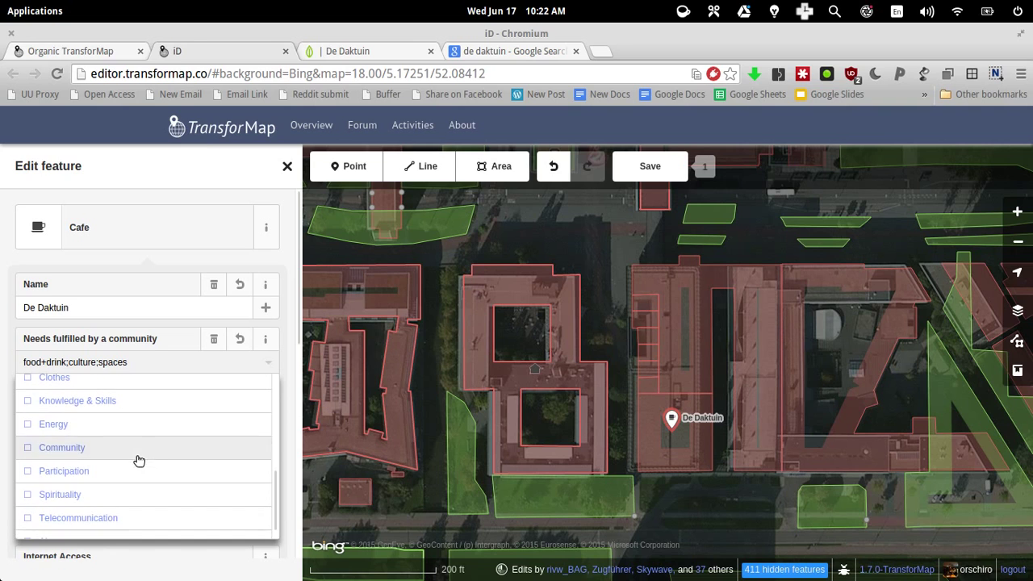
{"action": "left_click", "coordinate": [27, 449]}
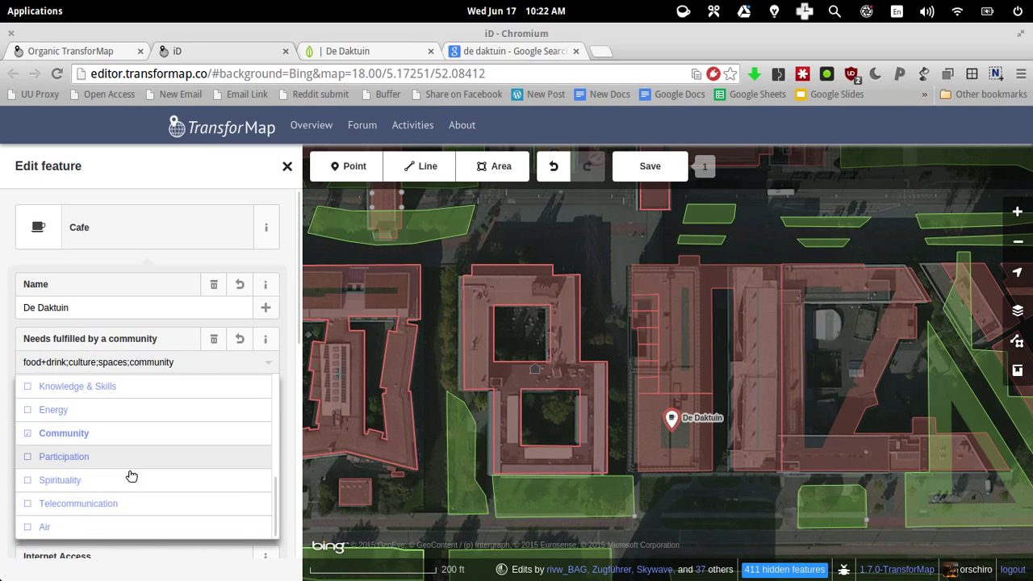
{"action": "left_click", "coordinate": [267, 365]}
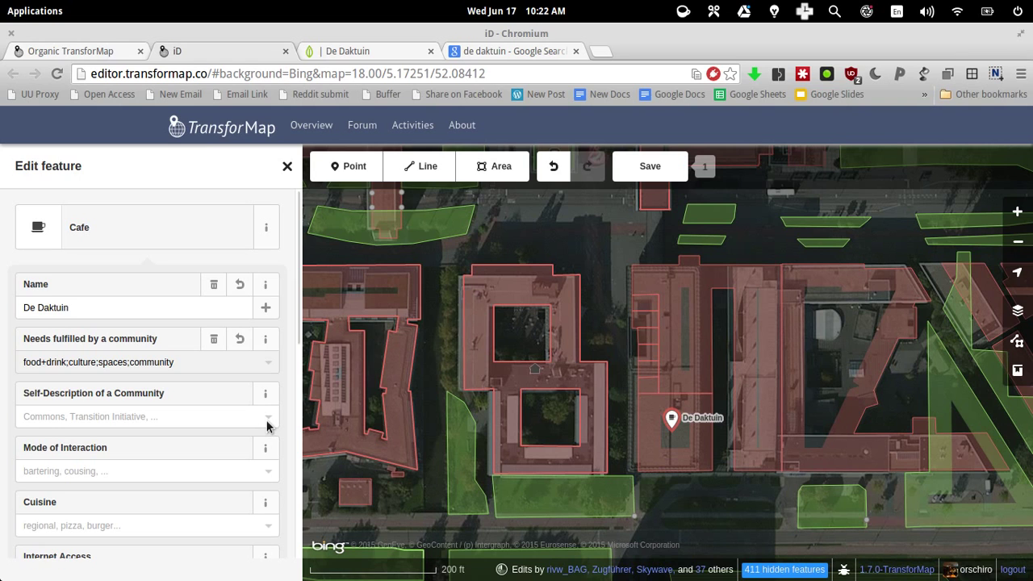
Choose Economy for the Common Good as the cafe's community self-description
{"action": "left_click", "coordinate": [230, 423]}
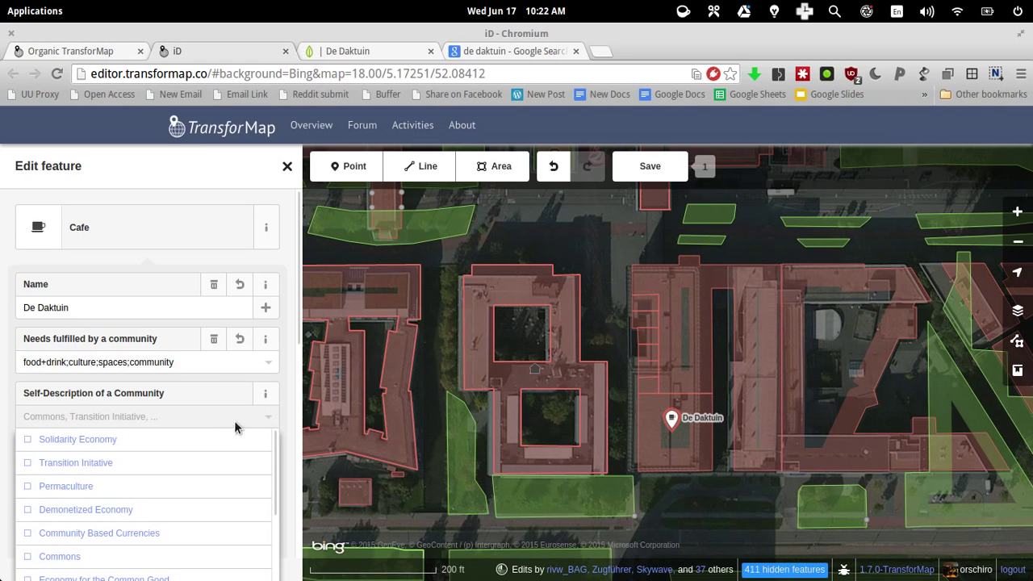
{"action": "scroll", "coordinate": [254, 450], "scroll_direction": "down", "scroll_amount": 3}
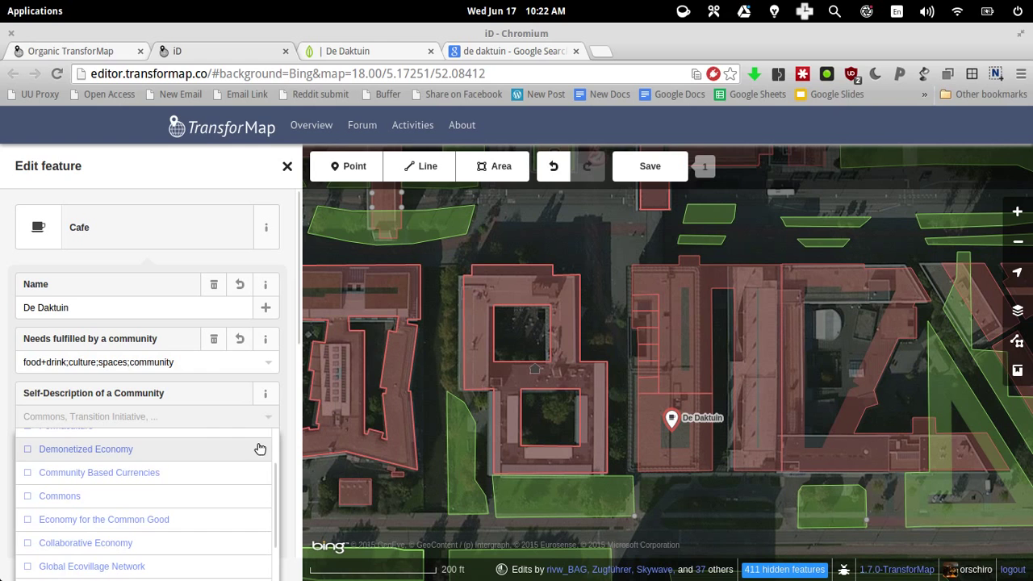
{"action": "scroll", "coordinate": [217, 461], "scroll_direction": "down", "scroll_amount": 2}
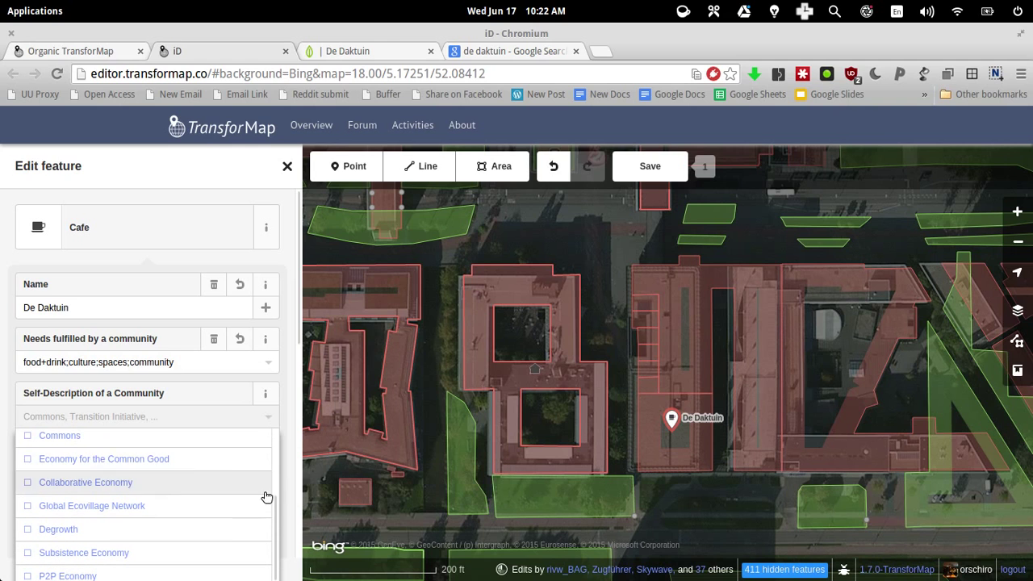
{"action": "scroll", "coordinate": [234, 480], "scroll_direction": "down", "scroll_amount": 1}
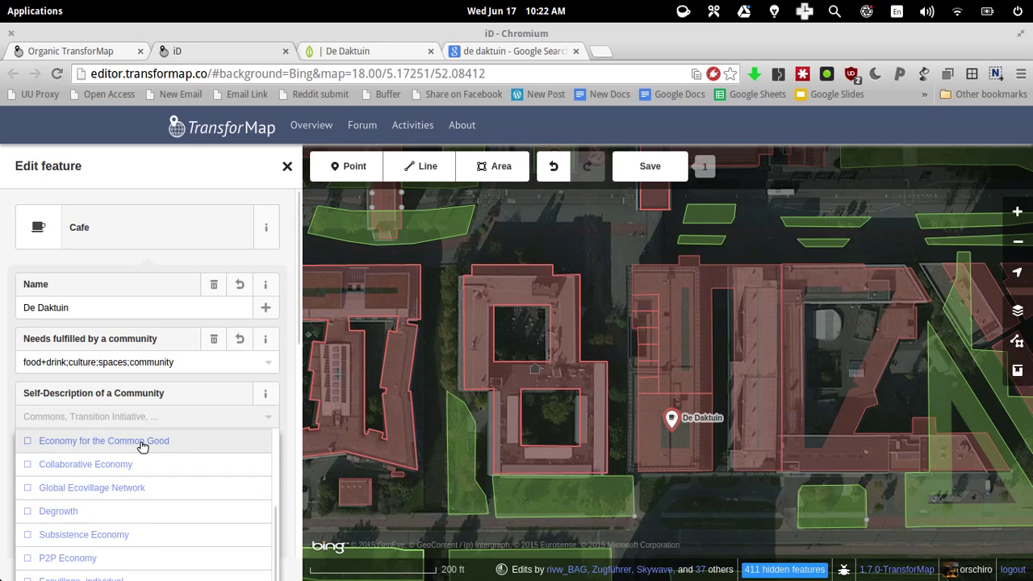
{"action": "mouse_move", "coordinate": [142, 447]}
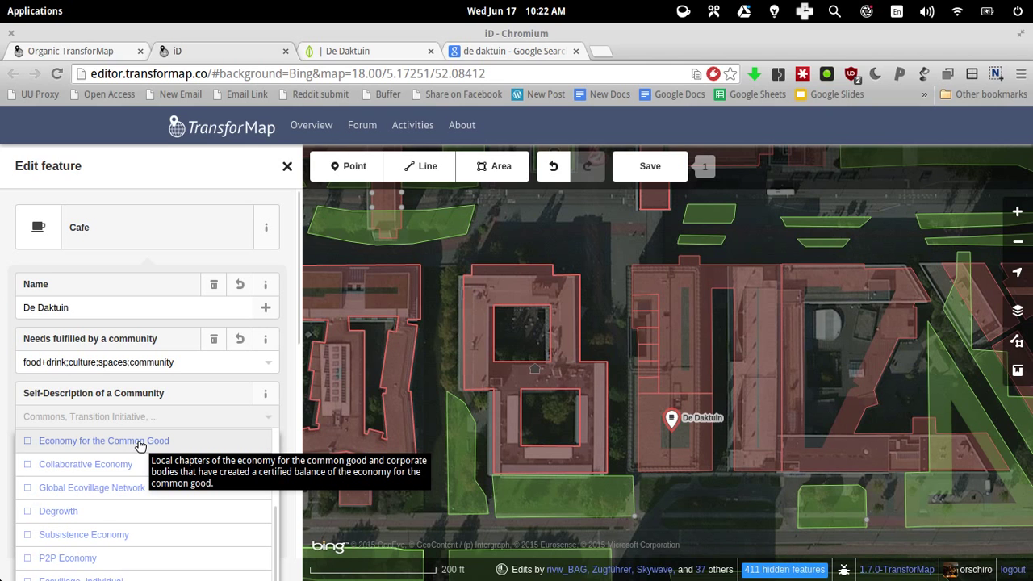
{"action": "scroll", "coordinate": [317, 440], "scroll_direction": "down", "scroll_amount": 1}
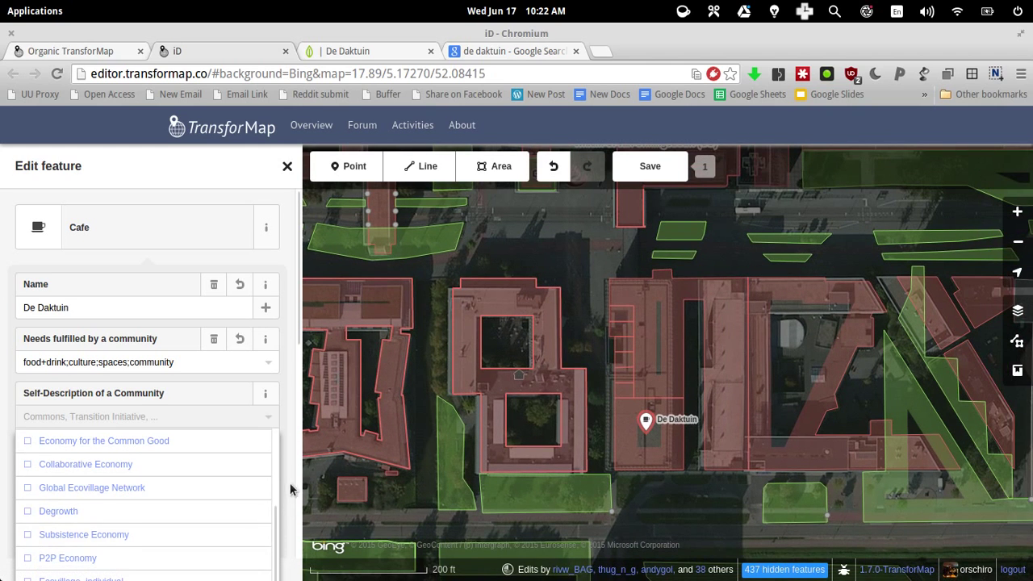
{"action": "scroll", "coordinate": [286, 489], "scroll_direction": "down", "scroll_amount": 1}
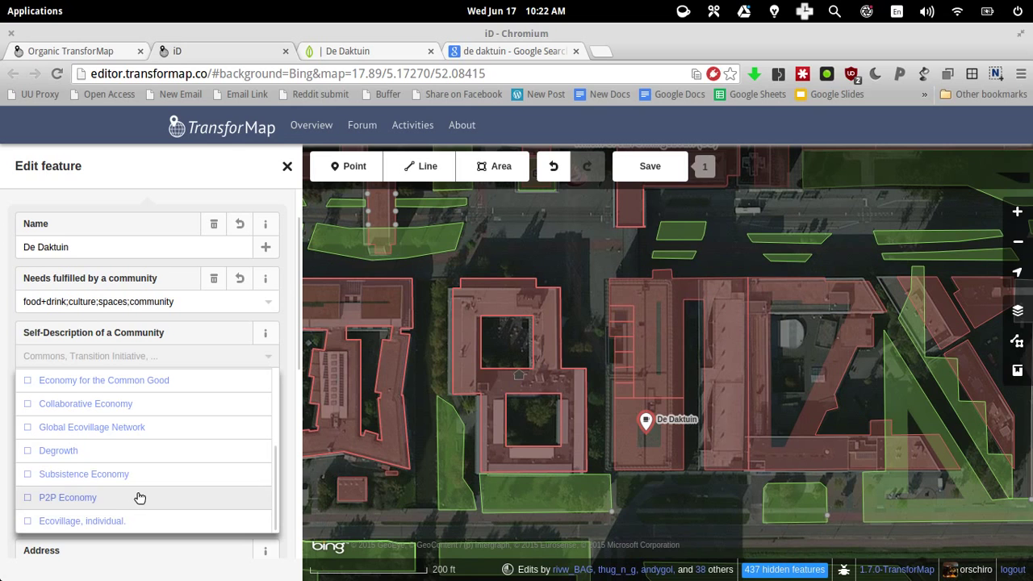
{"action": "scroll", "coordinate": [168, 468], "scroll_direction": "up", "scroll_amount": 1}
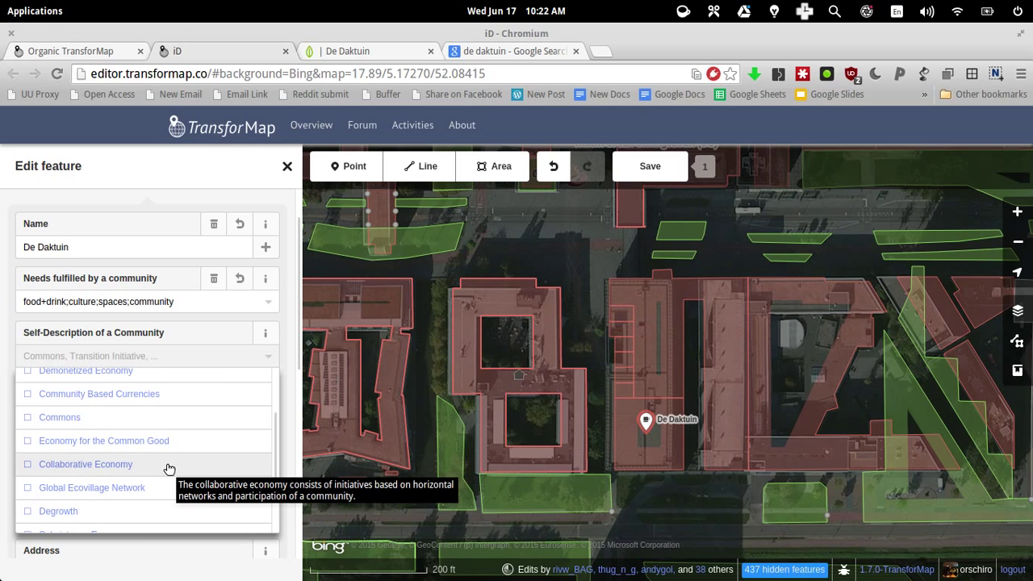
{"action": "scroll", "coordinate": [142, 422], "scroll_direction": "up", "scroll_amount": 2}
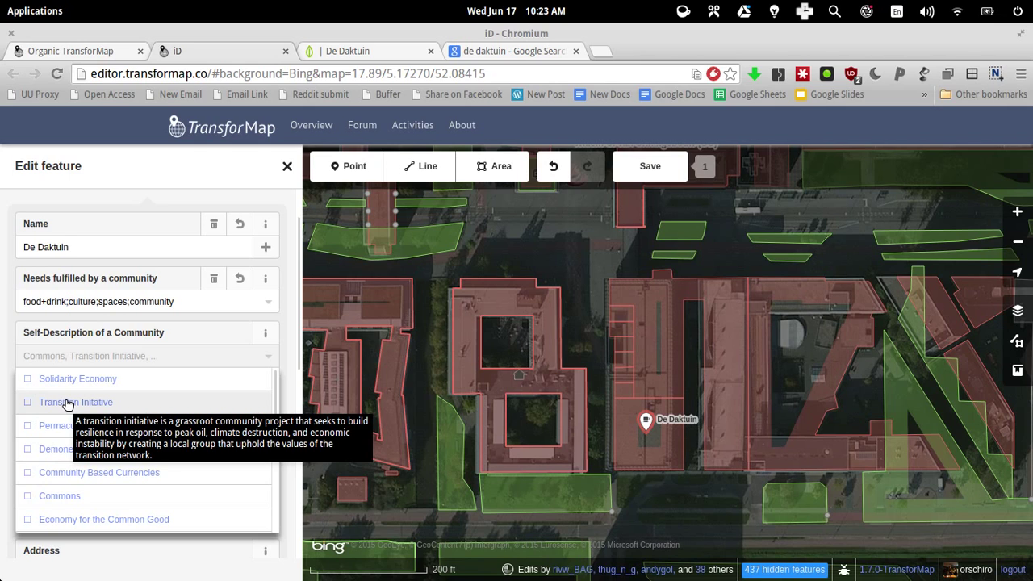
{"action": "scroll", "coordinate": [138, 466], "scroll_direction": "down", "scroll_amount": 3}
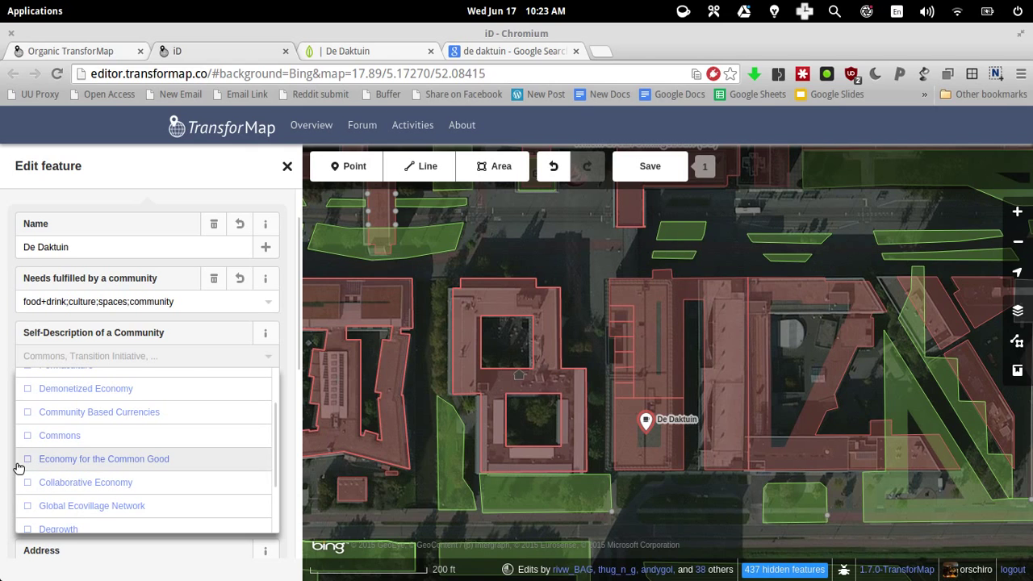
{"action": "left_click", "coordinate": [29, 460]}
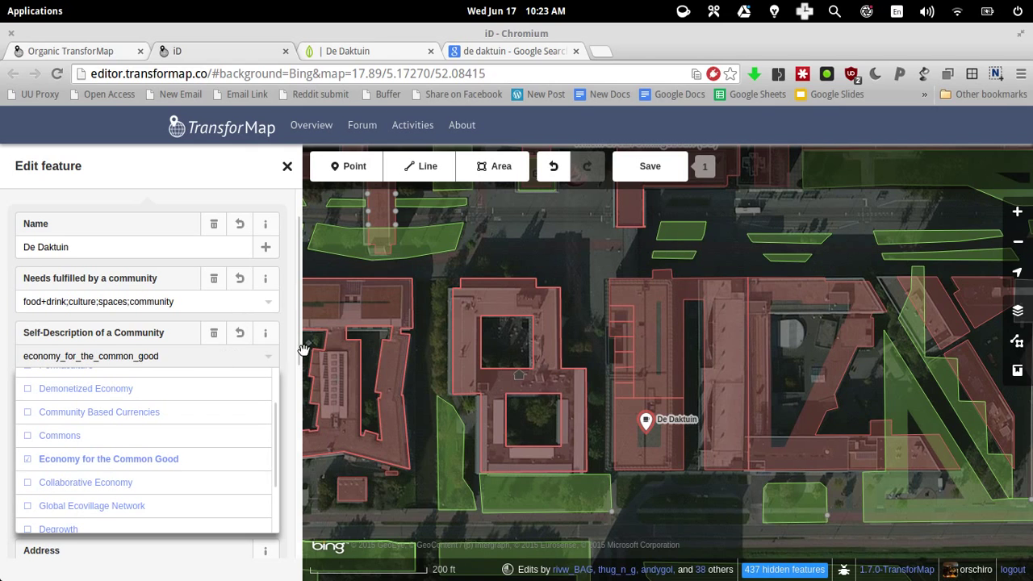
{"action": "left_click", "coordinate": [274, 356]}
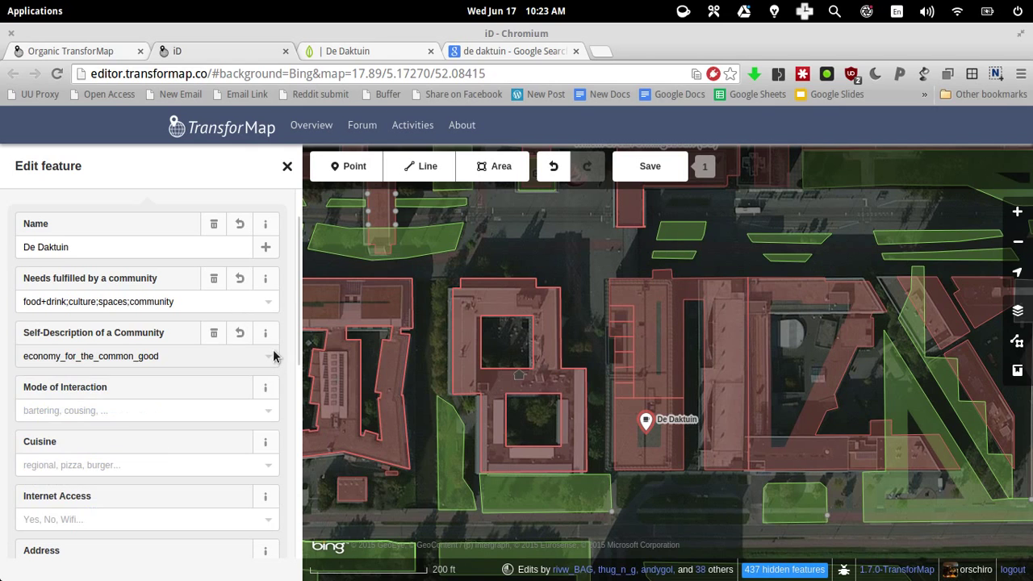
{"action": "left_click", "coordinate": [207, 409]}
Set the cafe's Mode of Interaction to Buy & Sell
{"action": "scroll", "coordinate": [229, 484], "scroll_direction": "down", "scroll_amount": 2}
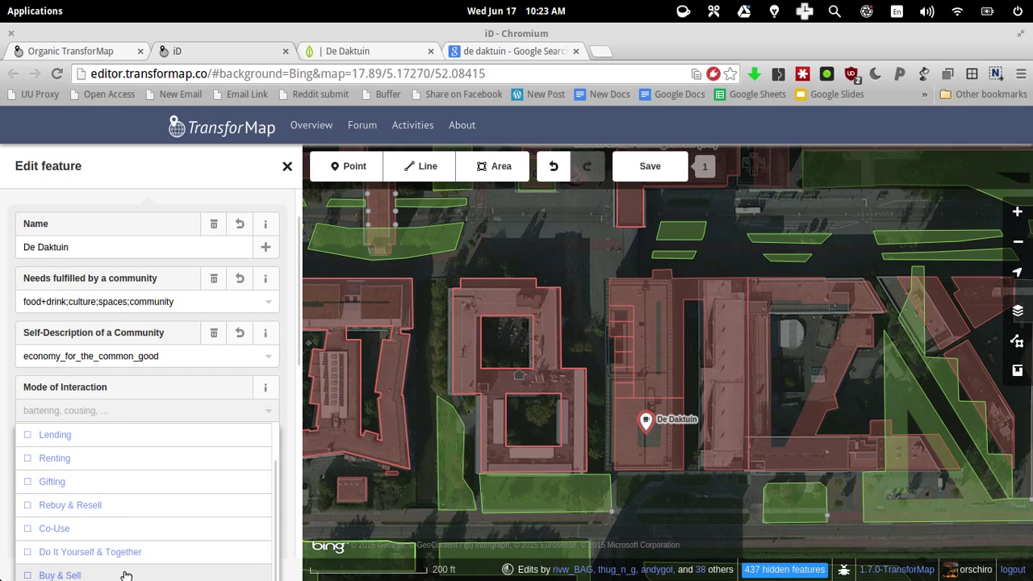
{"action": "scroll", "coordinate": [203, 532], "scroll_direction": "up", "scroll_amount": 2}
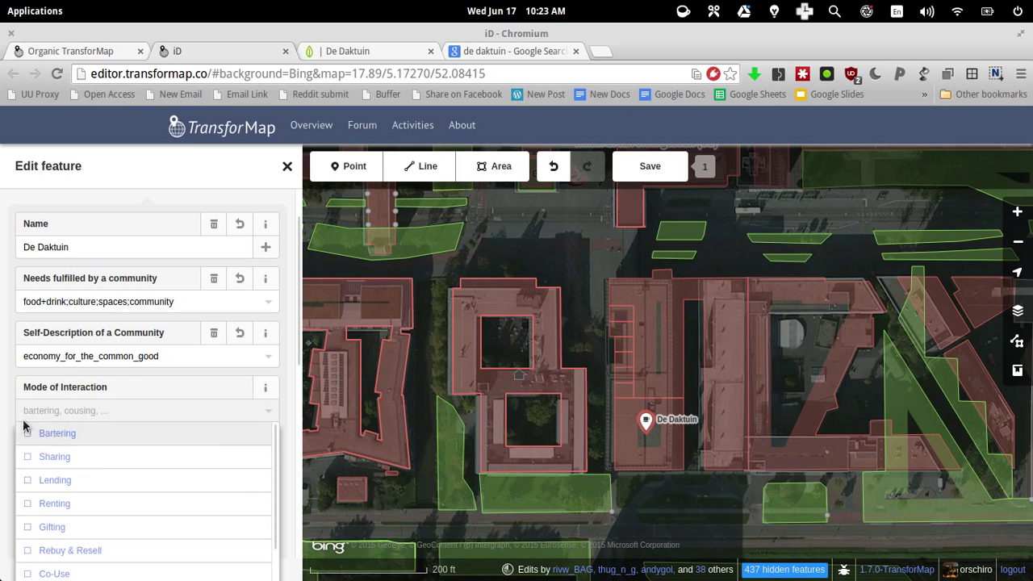
{"action": "scroll", "coordinate": [258, 443], "scroll_direction": "down", "scroll_amount": 3}
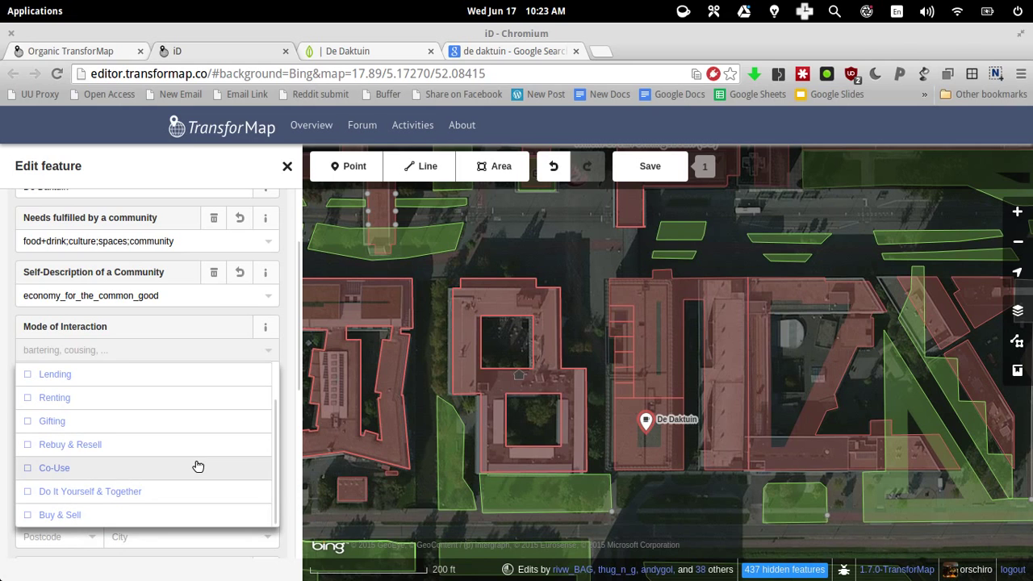
{"action": "scroll", "coordinate": [196, 466], "scroll_direction": "up", "scroll_amount": 1}
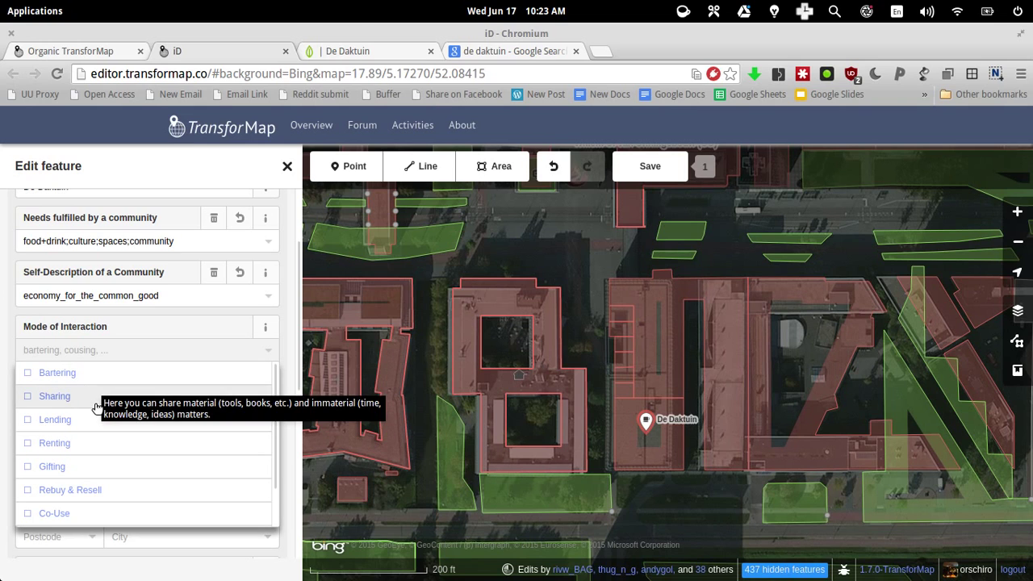
{"action": "scroll", "coordinate": [127, 452], "scroll_direction": "down", "scroll_amount": 2}
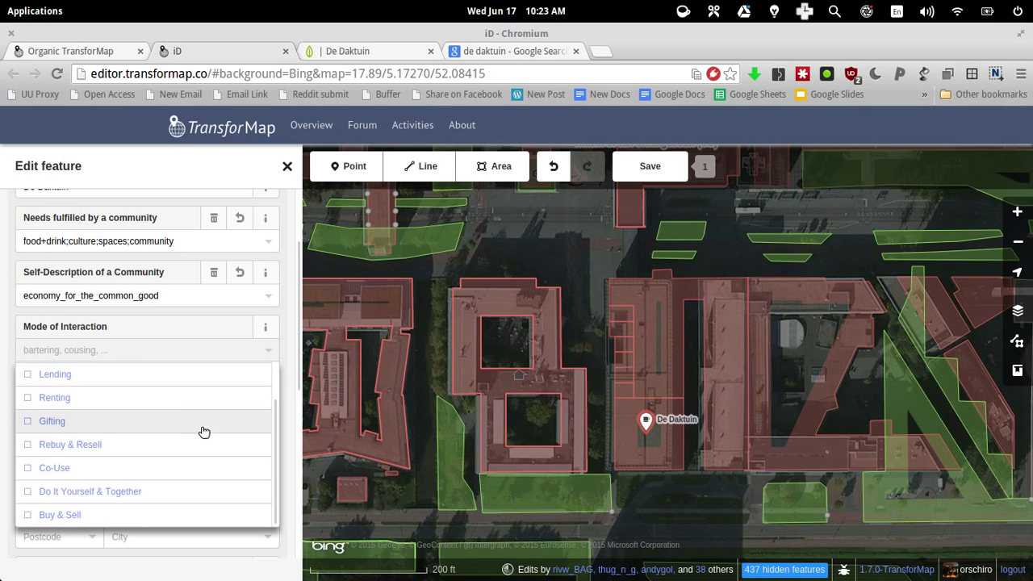
{"action": "left_click", "coordinate": [28, 519]}
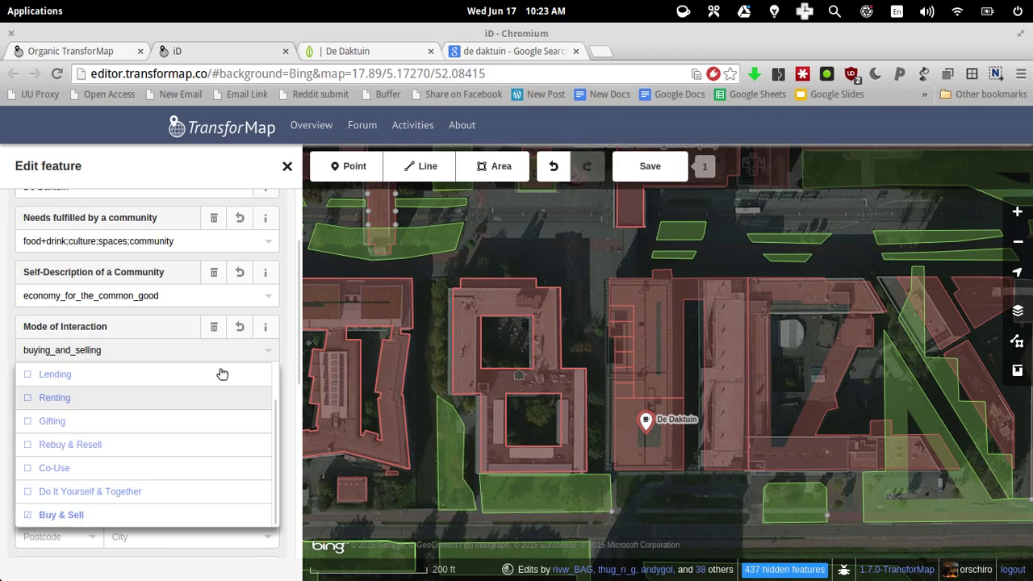
{"action": "left_click", "coordinate": [274, 355]}
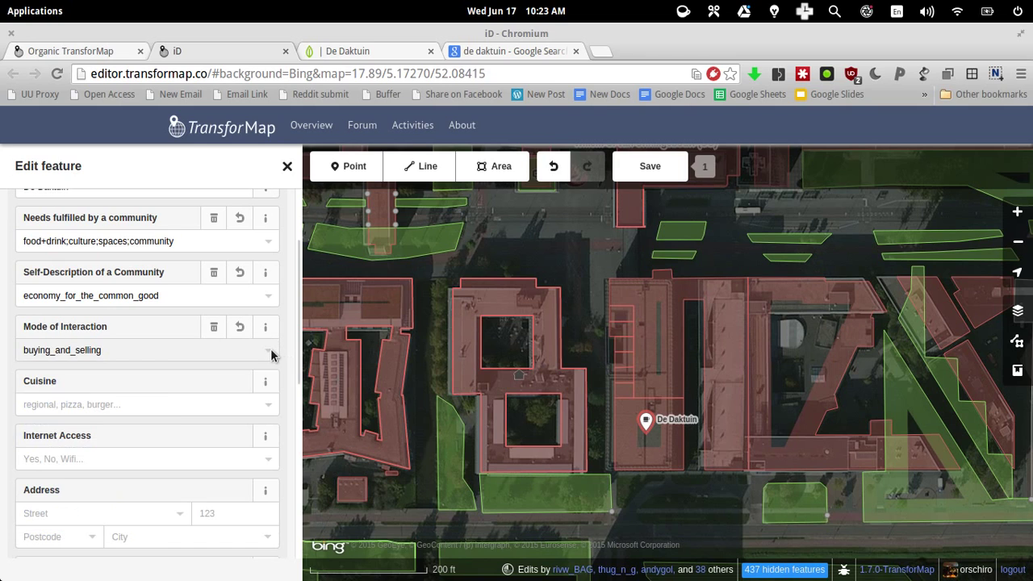
Set the Cuisine to regional and international
{"action": "left_click", "coordinate": [181, 399]}
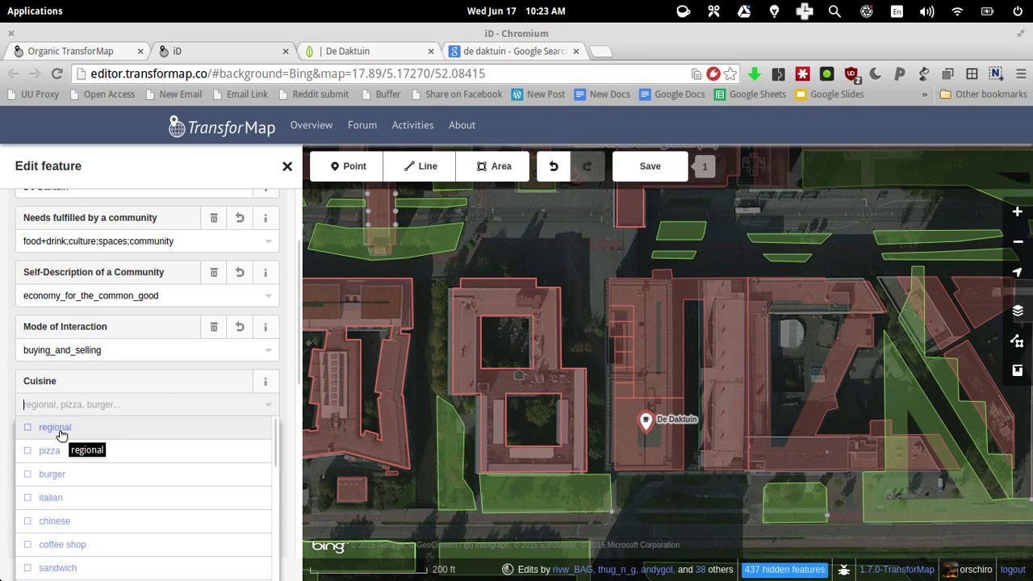
{"action": "left_click", "coordinate": [29, 427]}
{"action": "scroll", "coordinate": [161, 444], "scroll_direction": "down", "scroll_amount": 1}
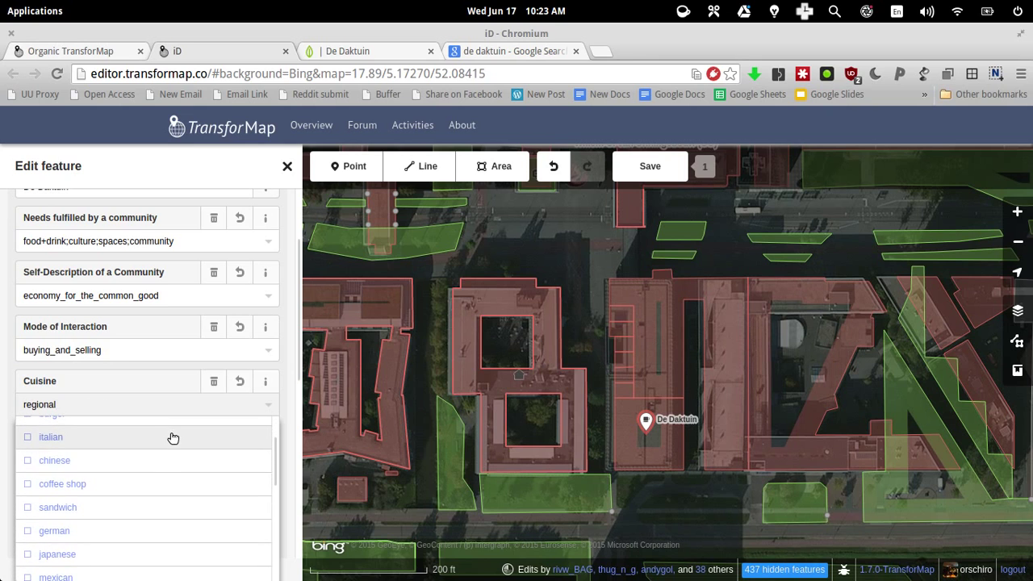
{"action": "scroll", "coordinate": [173, 438], "scroll_direction": "down", "scroll_amount": 5}
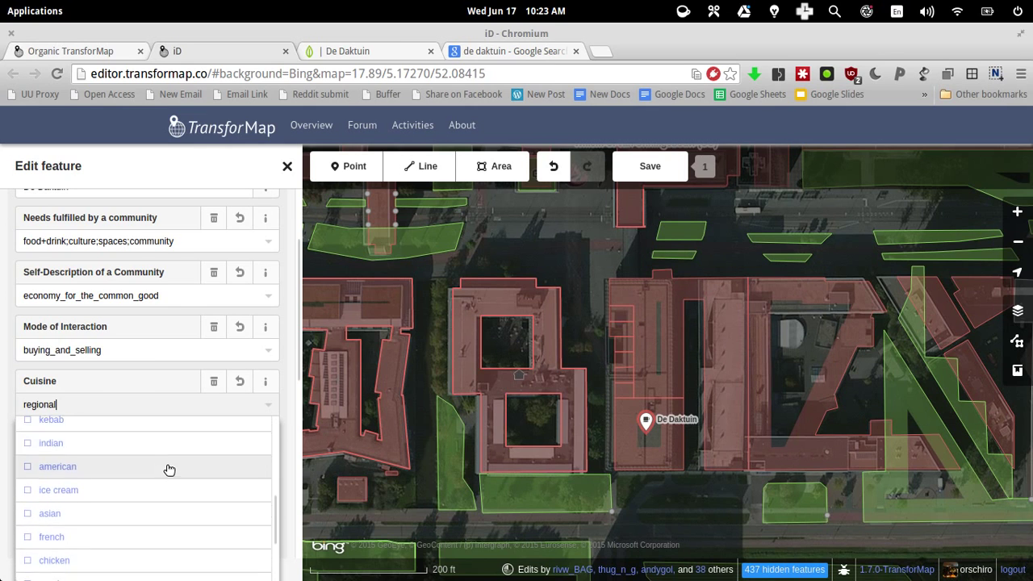
{"action": "scroll", "coordinate": [170, 469], "scroll_direction": "down", "scroll_amount": 3}
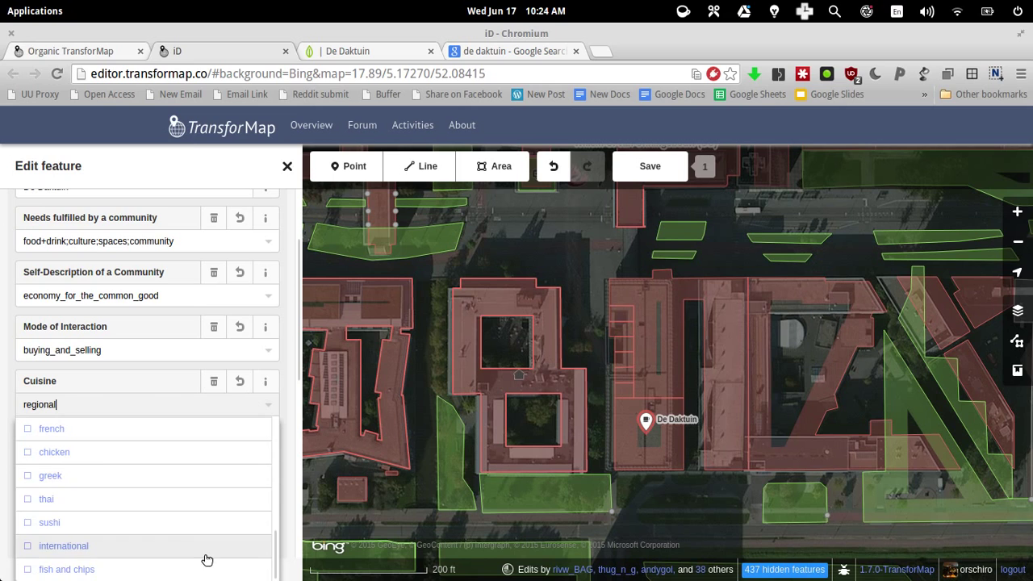
{"action": "scroll", "coordinate": [150, 488], "scroll_direction": "up", "scroll_amount": 1}
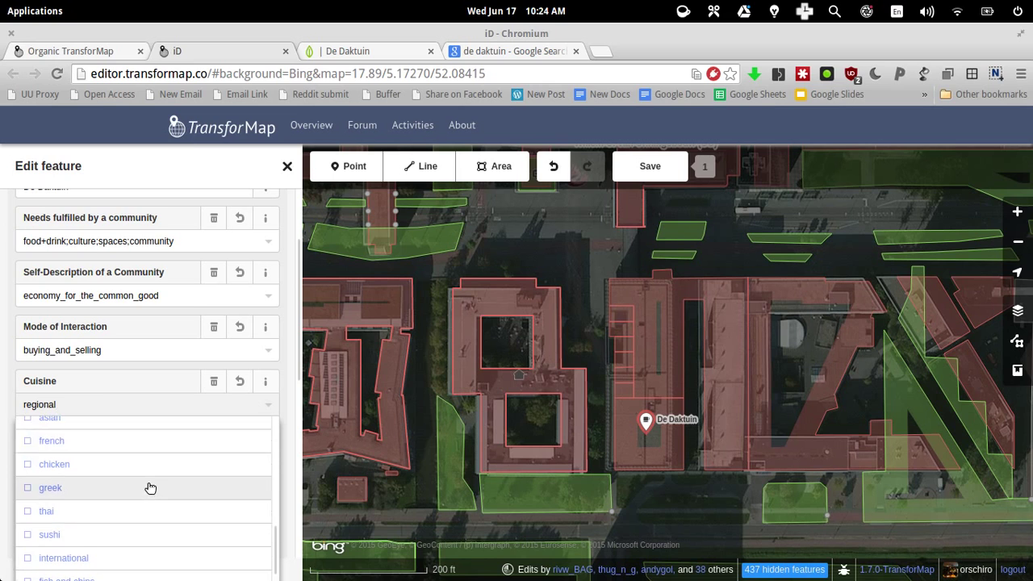
{"action": "scroll", "coordinate": [121, 470], "scroll_direction": "up", "scroll_amount": 2}
{"action": "scroll", "coordinate": [126, 469], "scroll_direction": "down", "scroll_amount": 2}
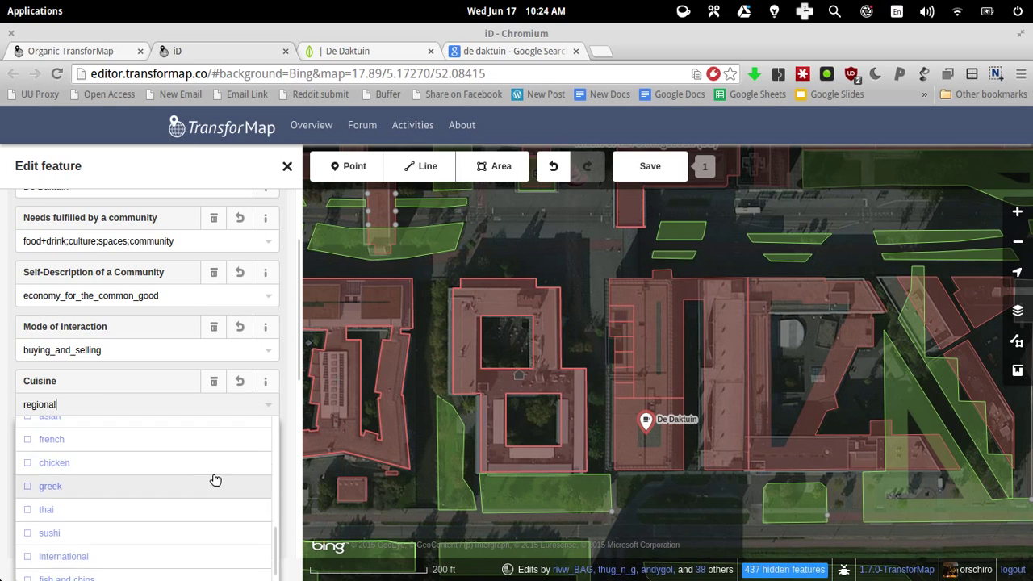
{"action": "scroll", "coordinate": [216, 480], "scroll_direction": "up", "scroll_amount": 5}
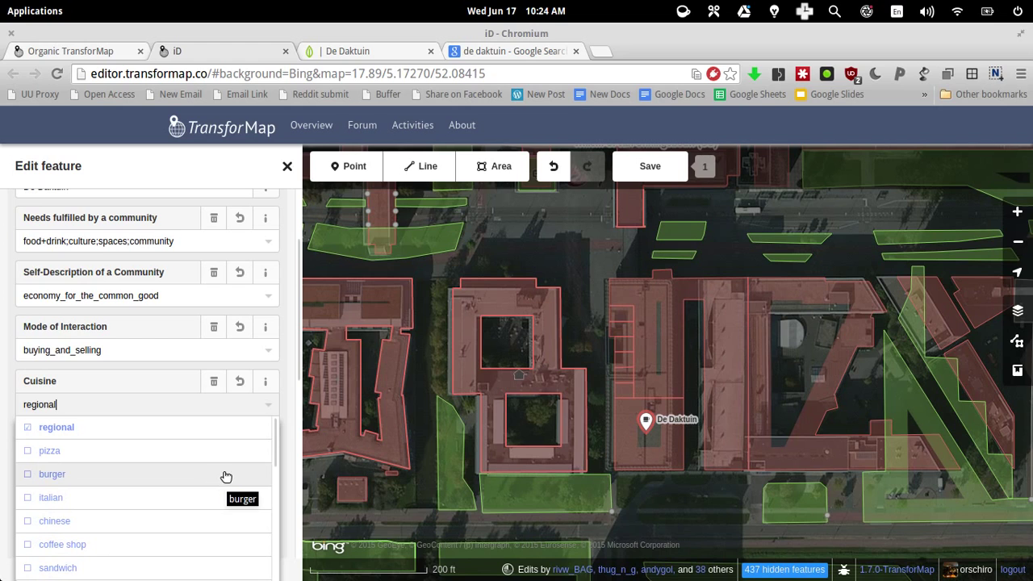
{"action": "scroll", "coordinate": [212, 477], "scroll_direction": "down", "scroll_amount": 5}
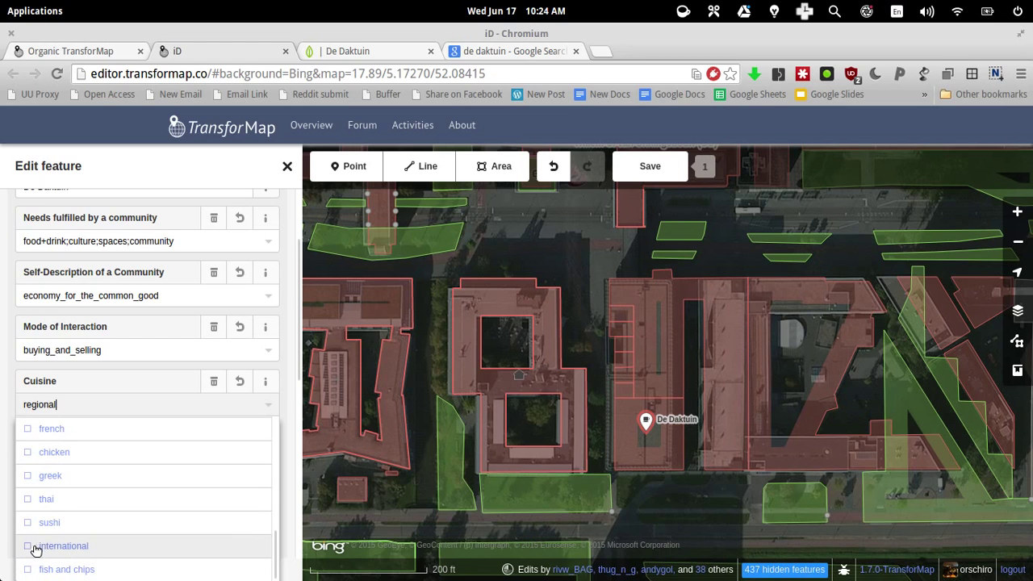
{"action": "left_click", "coordinate": [24, 549]}
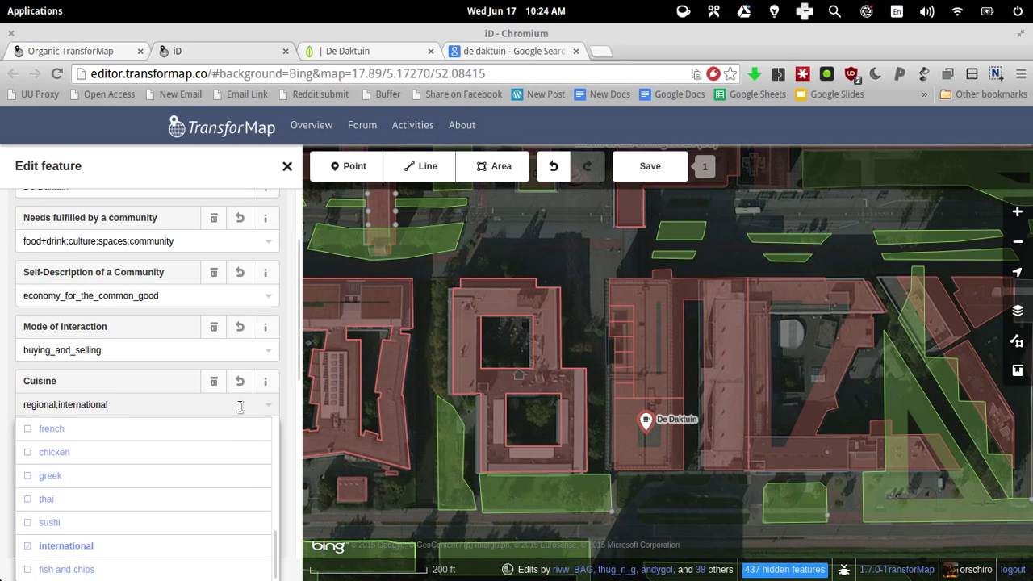
{"action": "left_click", "coordinate": [268, 408]}
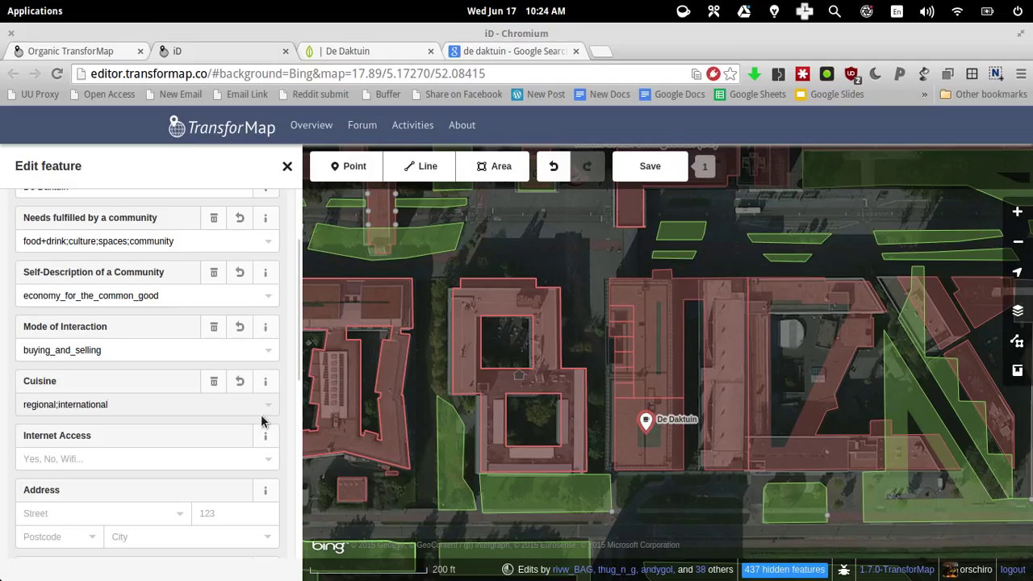
Set Internet Access to Yes
{"action": "left_click", "coordinate": [189, 462]}
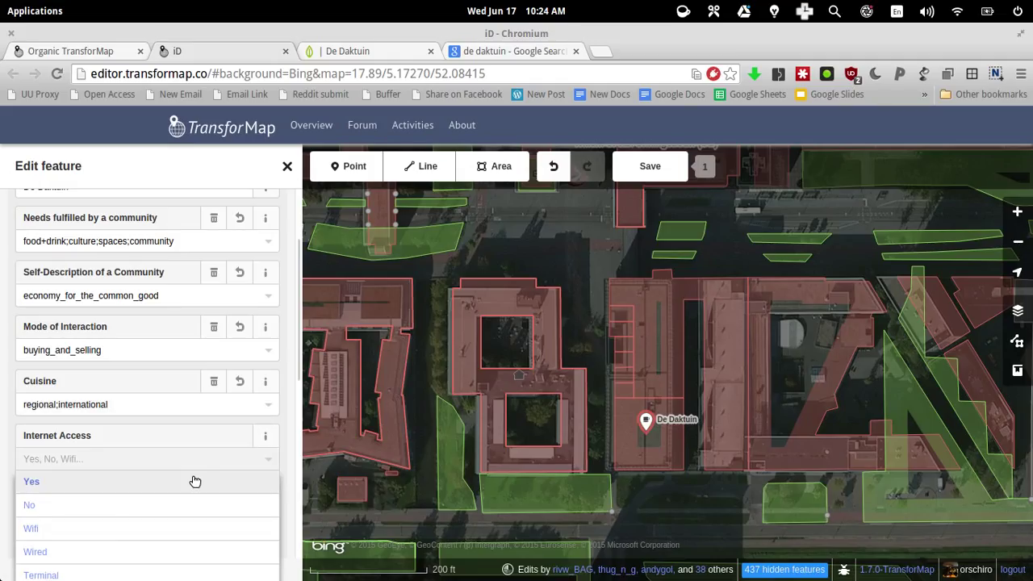
{"action": "left_click", "coordinate": [193, 482]}
{"action": "scroll", "coordinate": [242, 403], "scroll_direction": "down", "scroll_amount": 3}
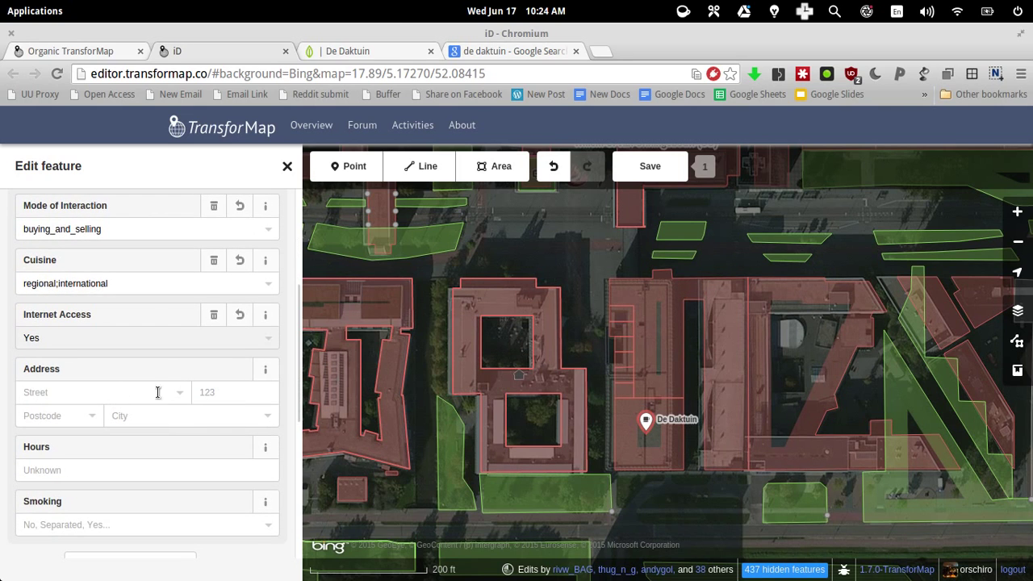
Fill the street with 'Het dak van Heidelberglaan' from the contact page, and house number 3
{"action": "left_click", "coordinate": [305, 51]}
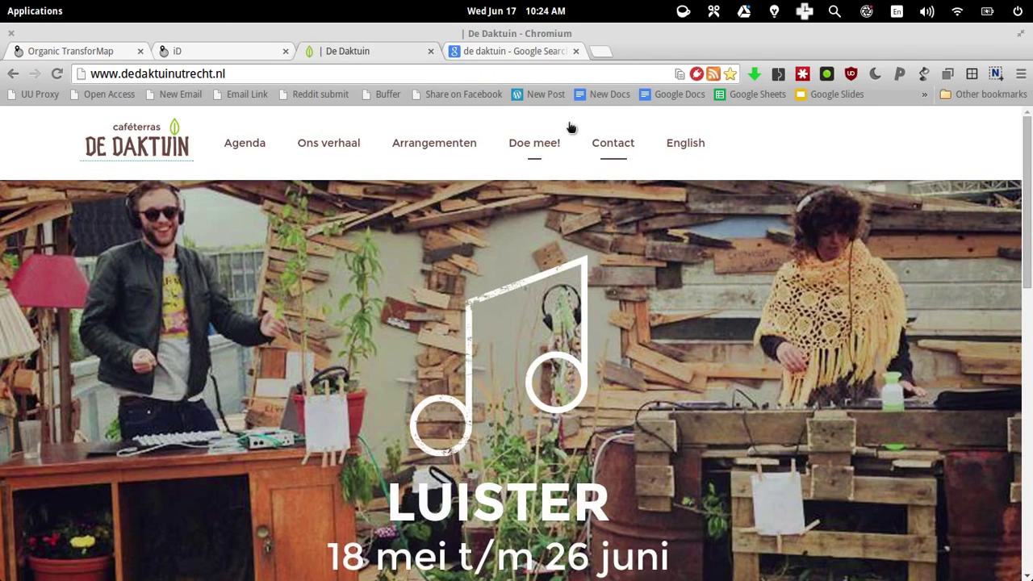
{"action": "left_click", "coordinate": [607, 144]}
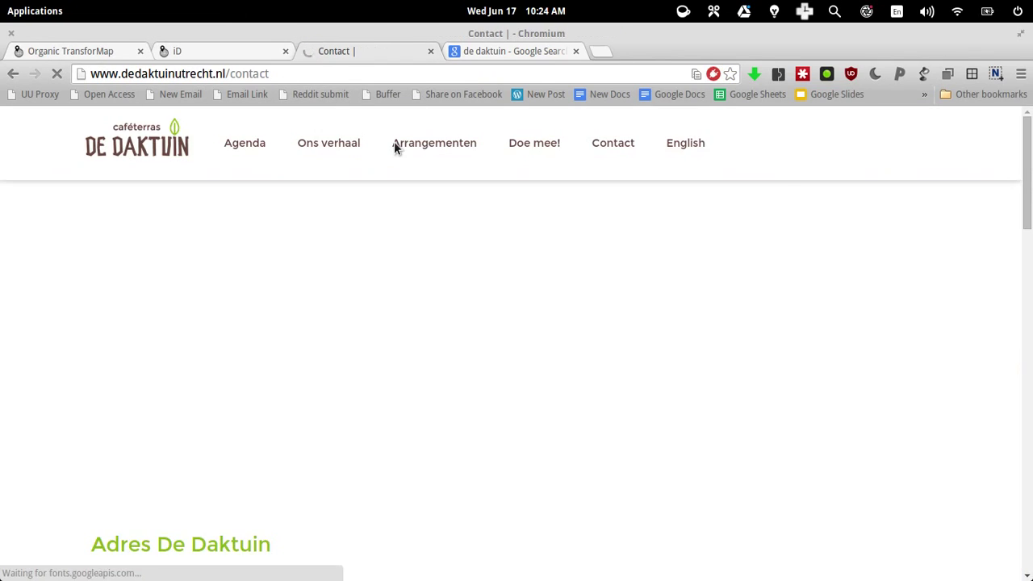
{"action": "scroll", "coordinate": [640, 300], "scroll_direction": "down", "scroll_amount": 3}
{"action": "scroll", "coordinate": [629, 320], "scroll_direction": "down", "scroll_amount": 1}
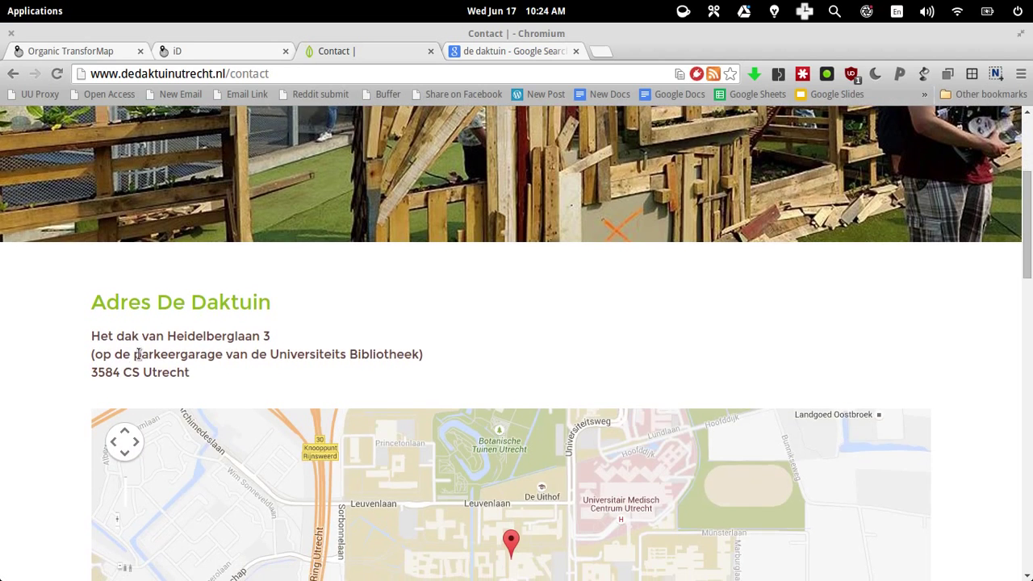
{"action": "scroll", "coordinate": [255, 232], "scroll_direction": "down", "scroll_amount": 1}
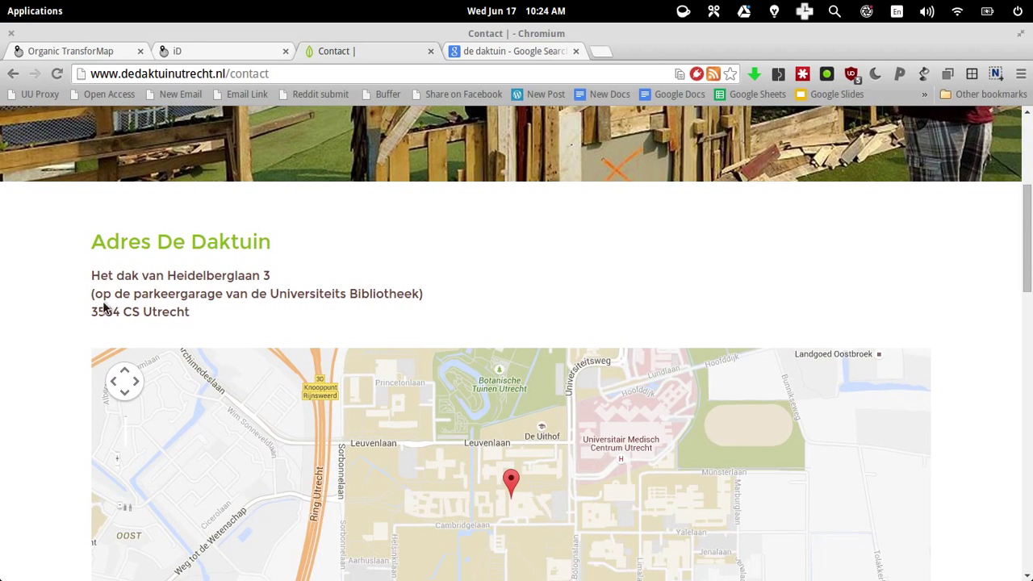
{"action": "left_click_drag", "start_coordinate": [91, 276], "coordinate": [385, 275]}
{"action": "key", "text": "ctrl+c"}
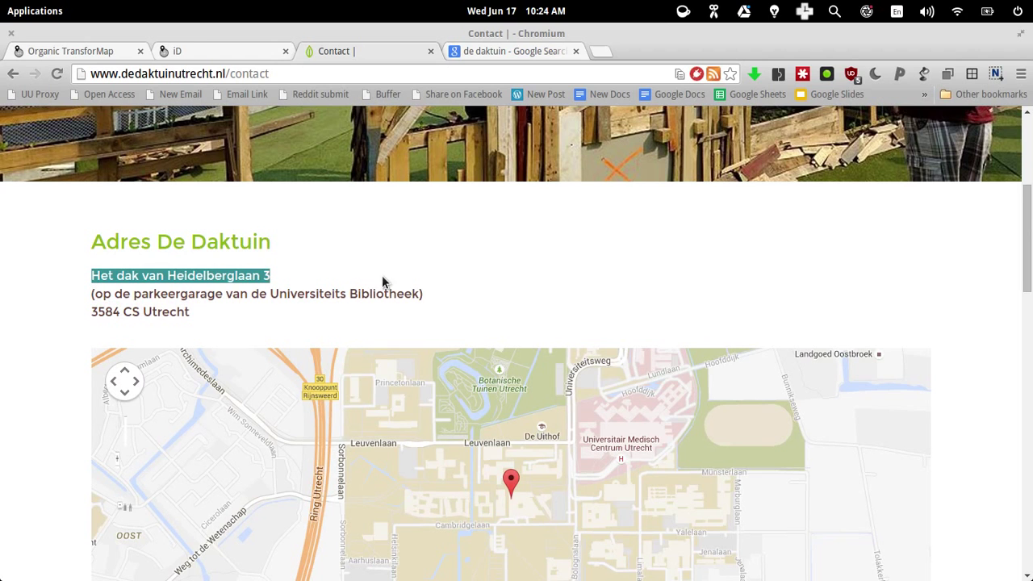
{"action": "left_click", "coordinate": [100, 51]}
{"action": "left_click", "coordinate": [221, 52]}
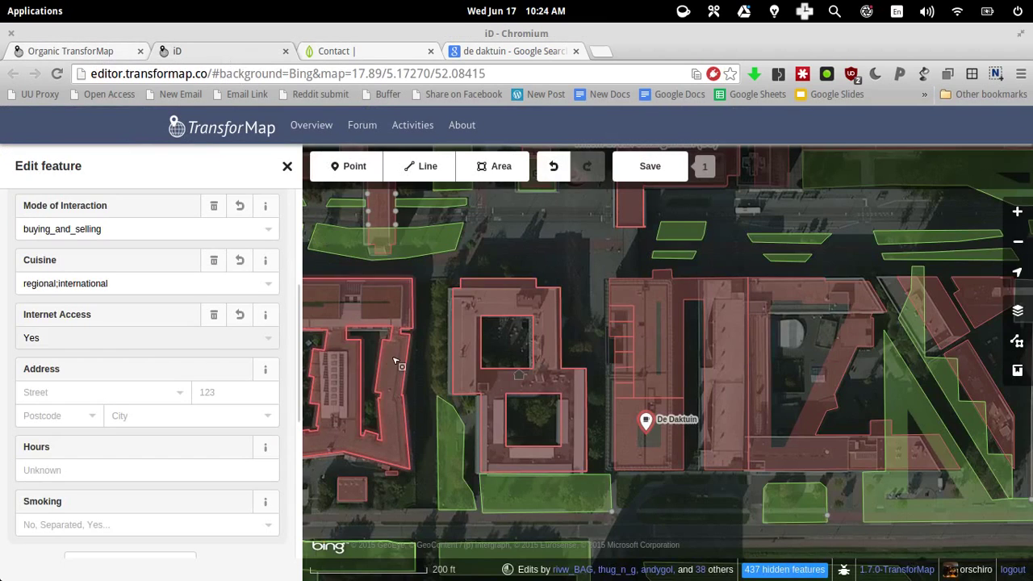
{"action": "left_click", "coordinate": [88, 392]}
{"action": "key", "text": "ctrl+v"}
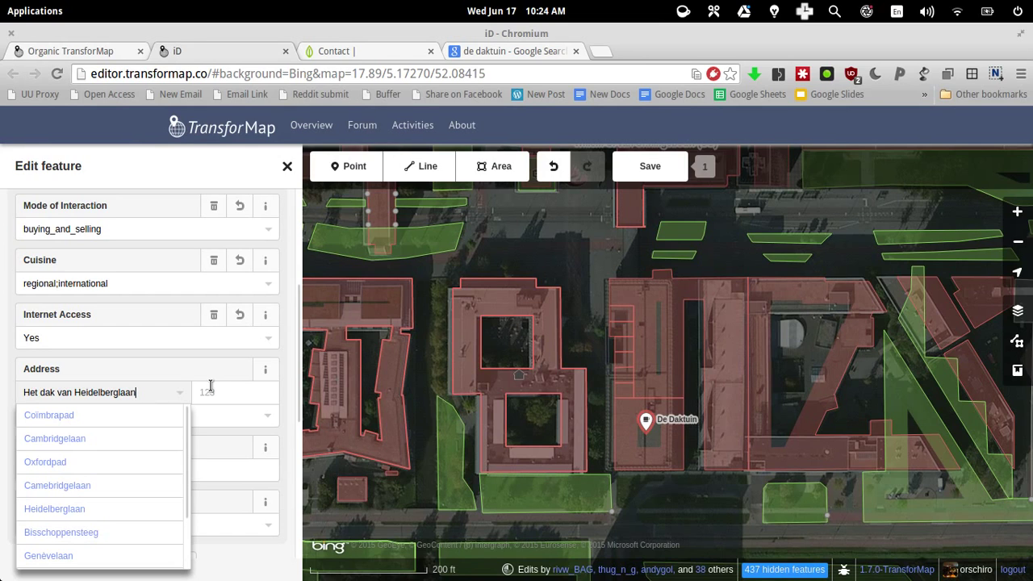
{"action": "left_click", "coordinate": [233, 393]}
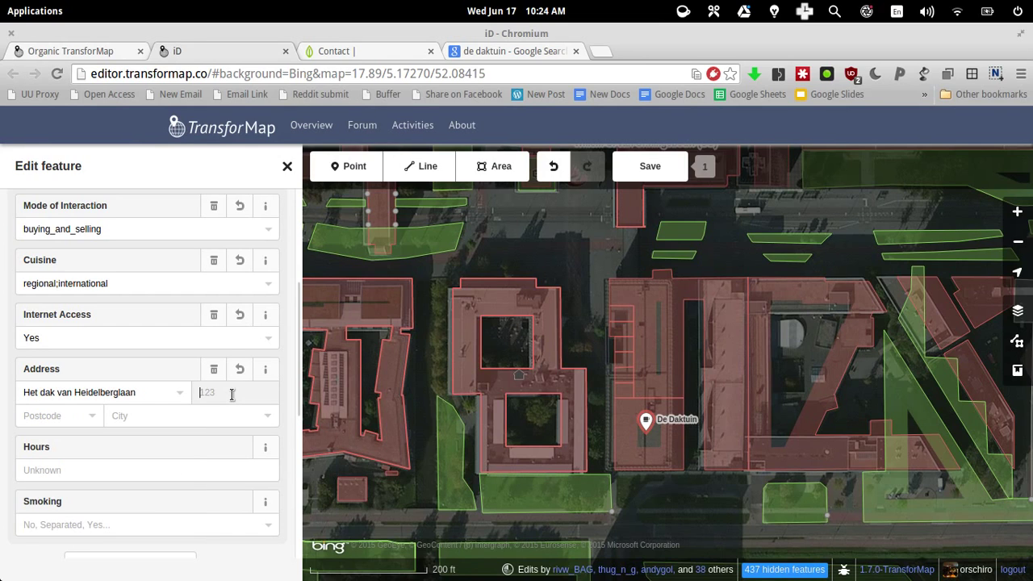
{"action": "type", "text": "3"}
Enter postcode 3584 CS copied from the contact page, and choose Utrecht as the city
{"action": "left_click", "coordinate": [68, 415]}
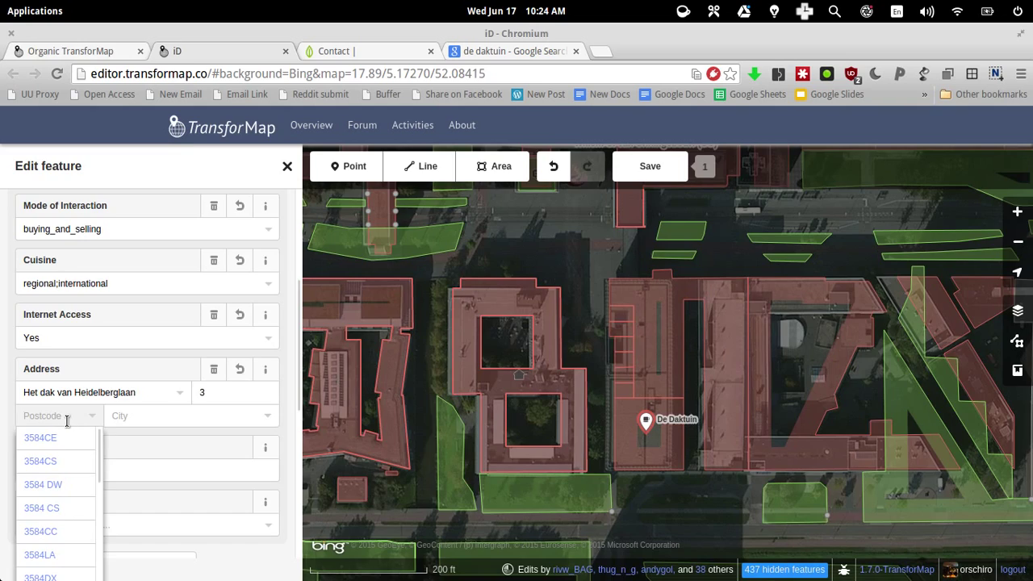
{"action": "key", "text": "ctrl+shift+Tab"}
{"action": "key", "text": "ctrl+Tab"}
{"action": "left_click", "coordinate": [335, 51]}
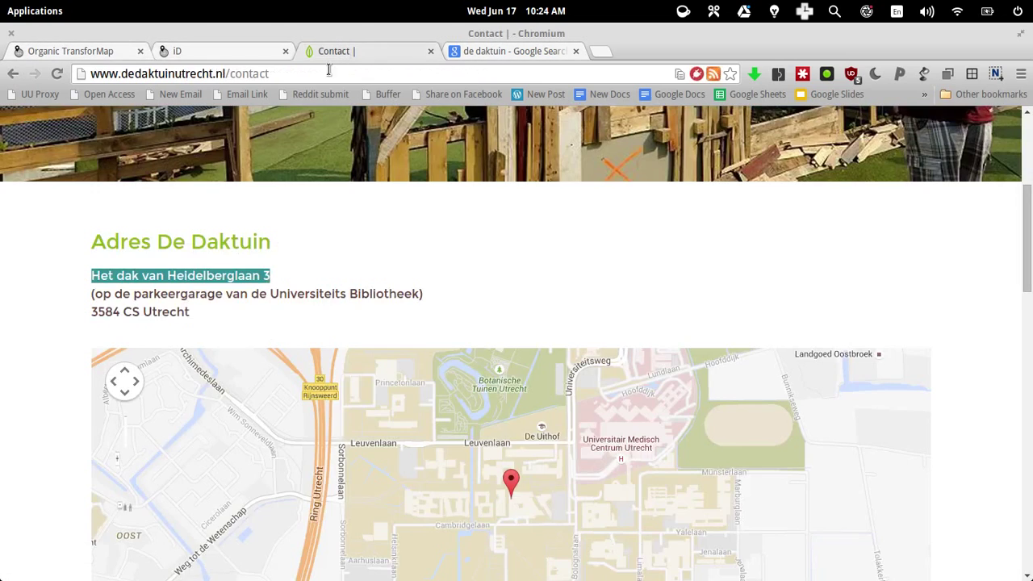
{"action": "left_click_drag", "start_coordinate": [91, 311], "coordinate": [140, 311]}
{"action": "key", "text": "ctrl+c"}
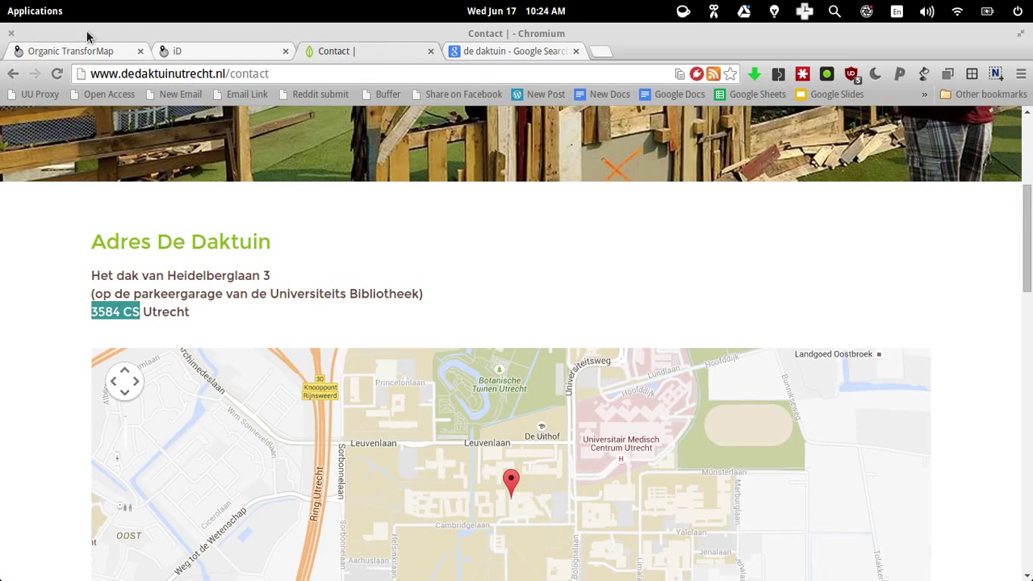
{"action": "left_click", "coordinate": [174, 51]}
{"action": "key", "text": "ctrl+v"}
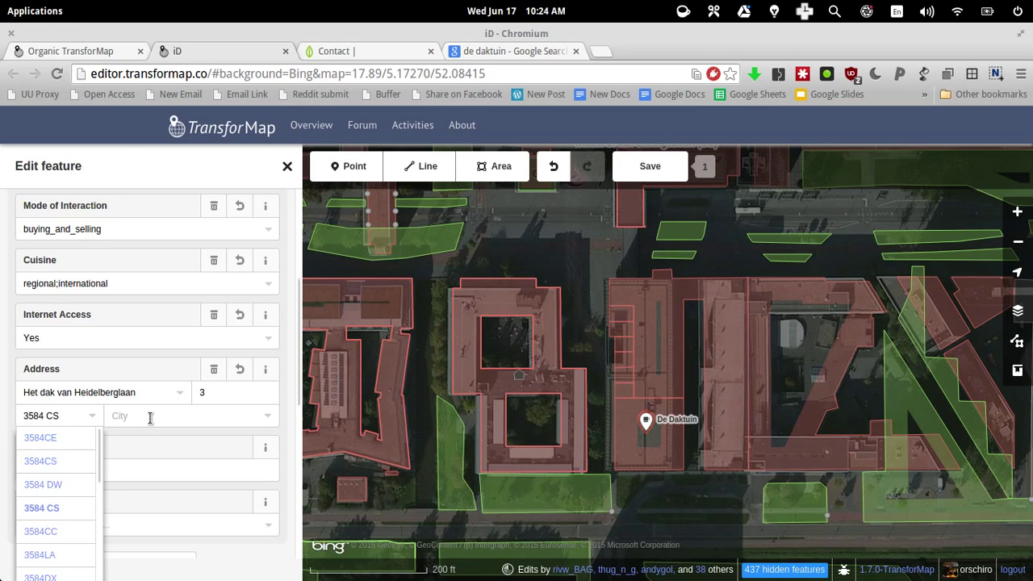
{"action": "left_click", "coordinate": [150, 417]}
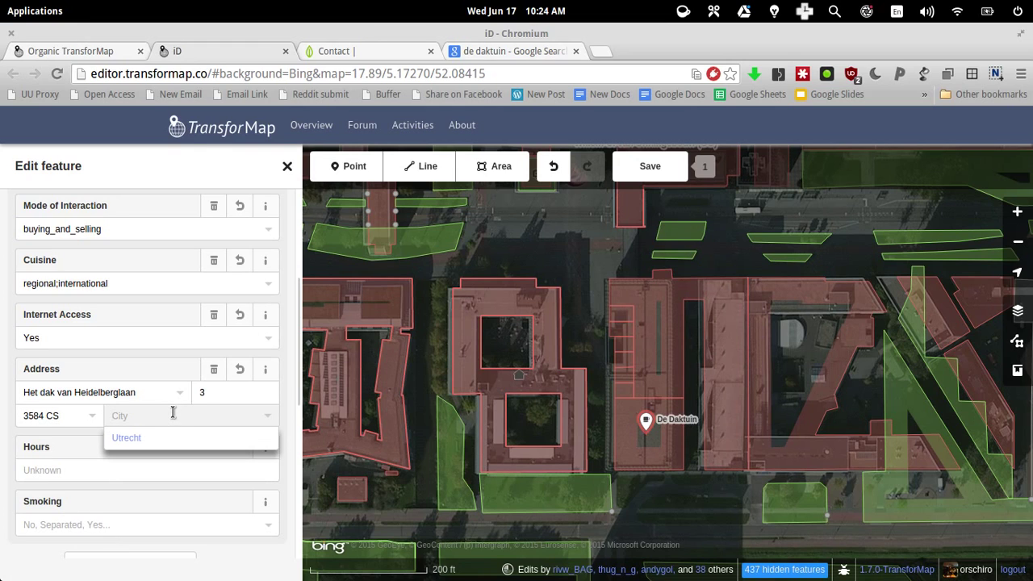
{"action": "left_click", "coordinate": [178, 434]}
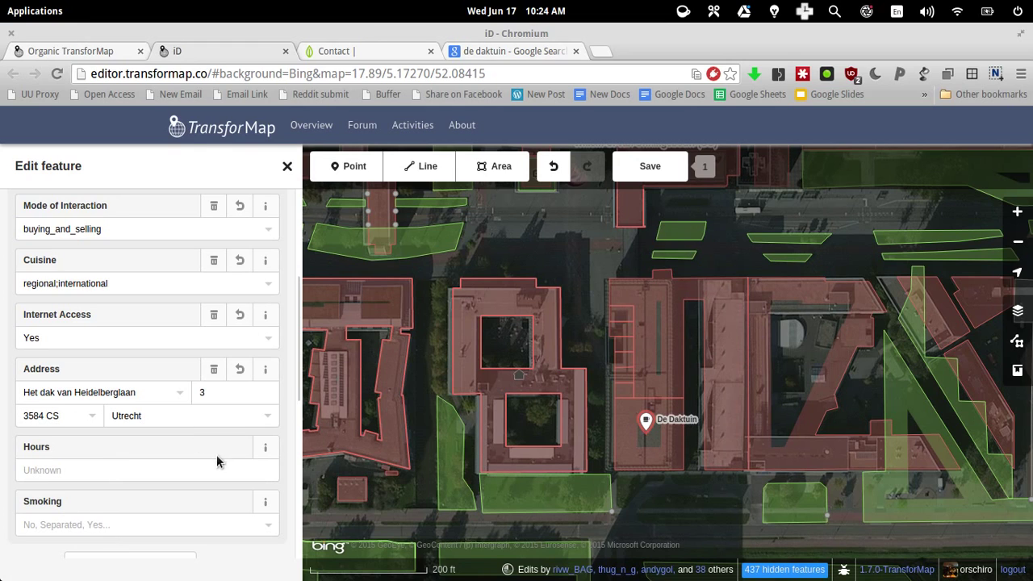
{"action": "scroll", "coordinate": [216, 454], "scroll_direction": "down", "scroll_amount": 2}
{"action": "left_click", "coordinate": [355, 51]}
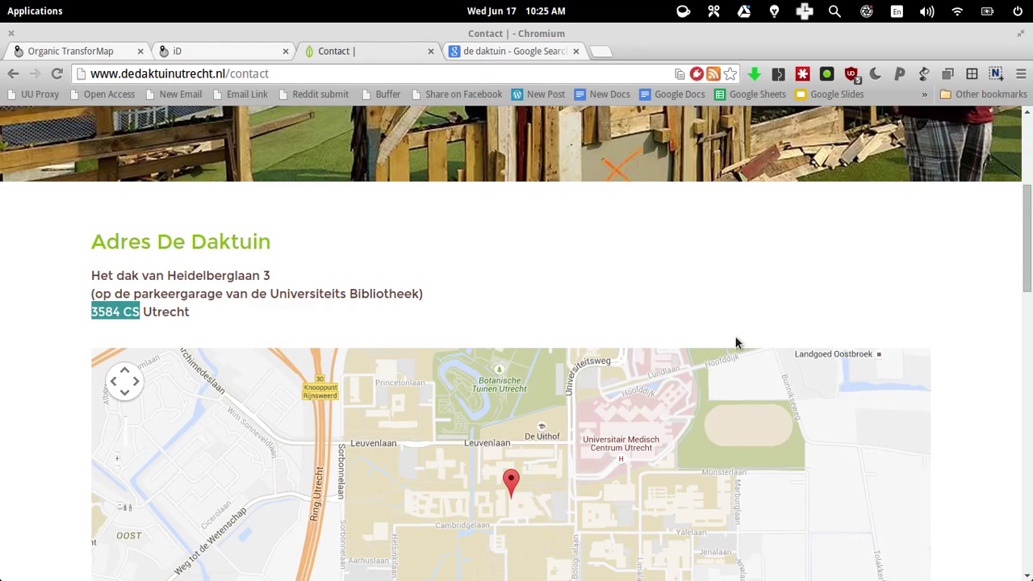
Copy the opening hours 'Zo - Wo: 11:00 - 19:00 Do - Za: 11:00 - 21:00' into the Hours field
{"action": "left_click_drag", "start_coordinate": [1025, 242], "coordinate": [1030, 512]}
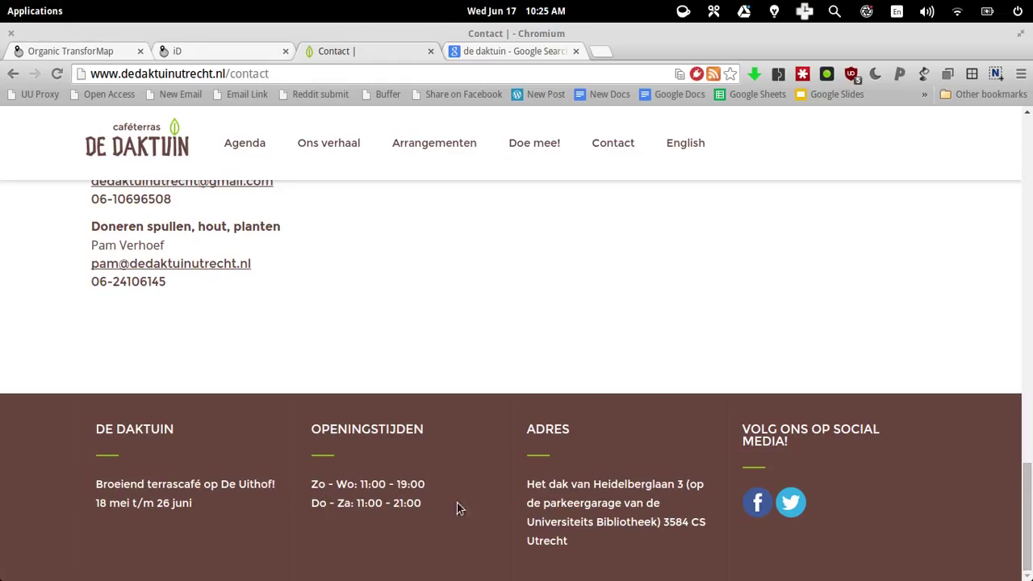
{"action": "left_click", "coordinate": [191, 53]}
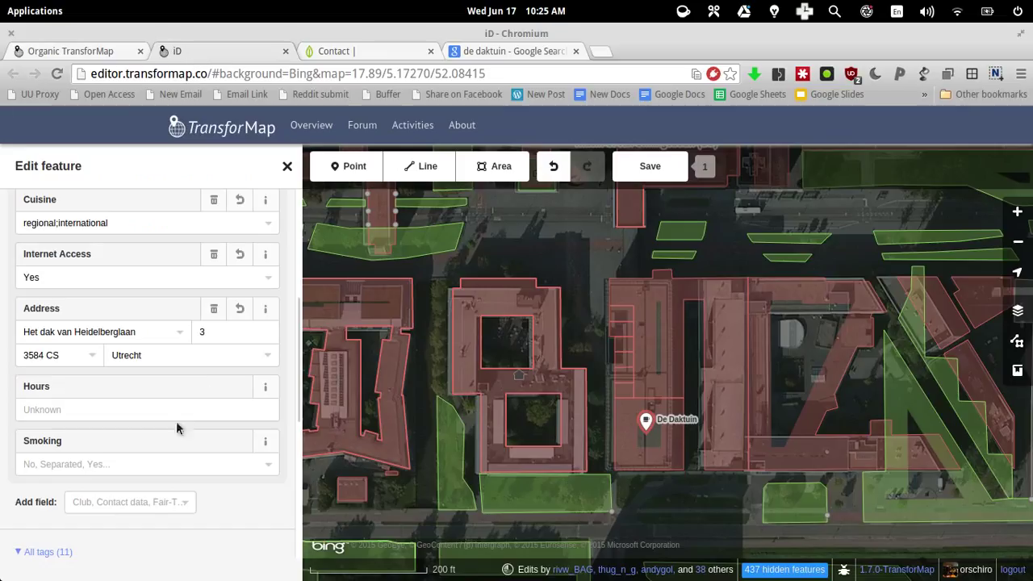
{"action": "left_click", "coordinate": [360, 51]}
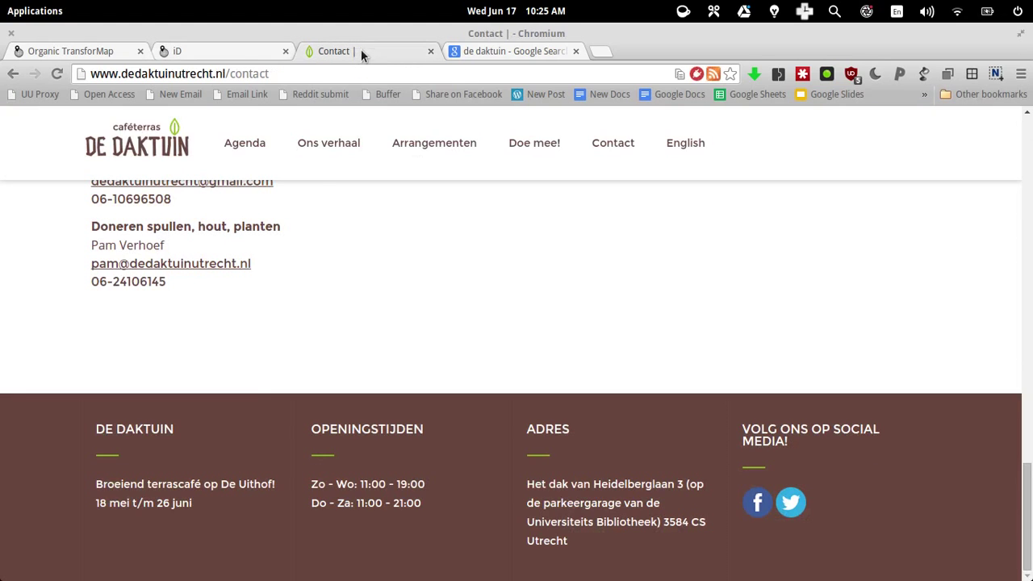
{"action": "left_click_drag", "start_coordinate": [318, 486], "coordinate": [444, 500]}
{"action": "key", "text": "ctrl+c"}
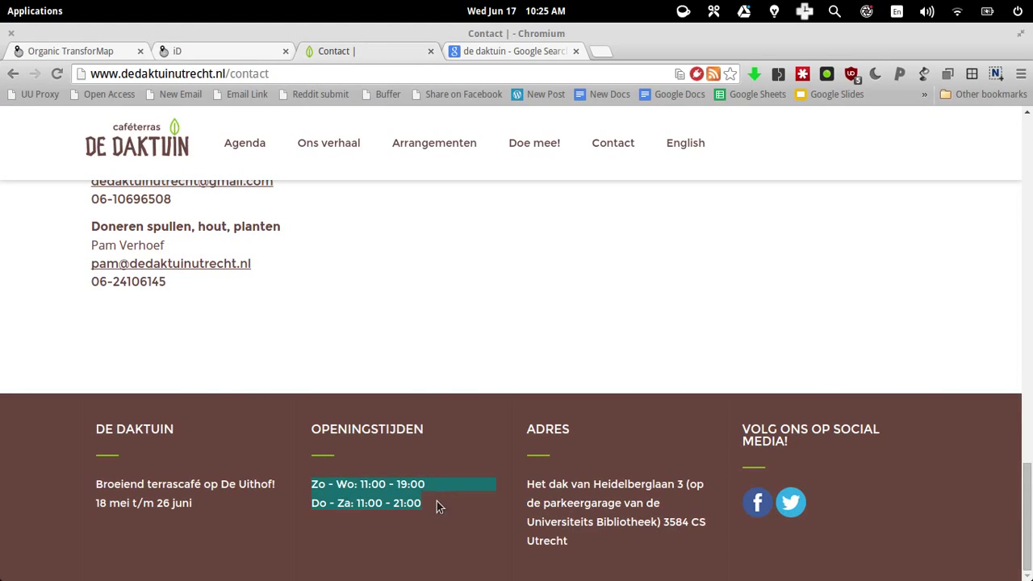
{"action": "key", "text": "ctrl+Page_Up"}
{"action": "key", "text": "ctrl+v"}
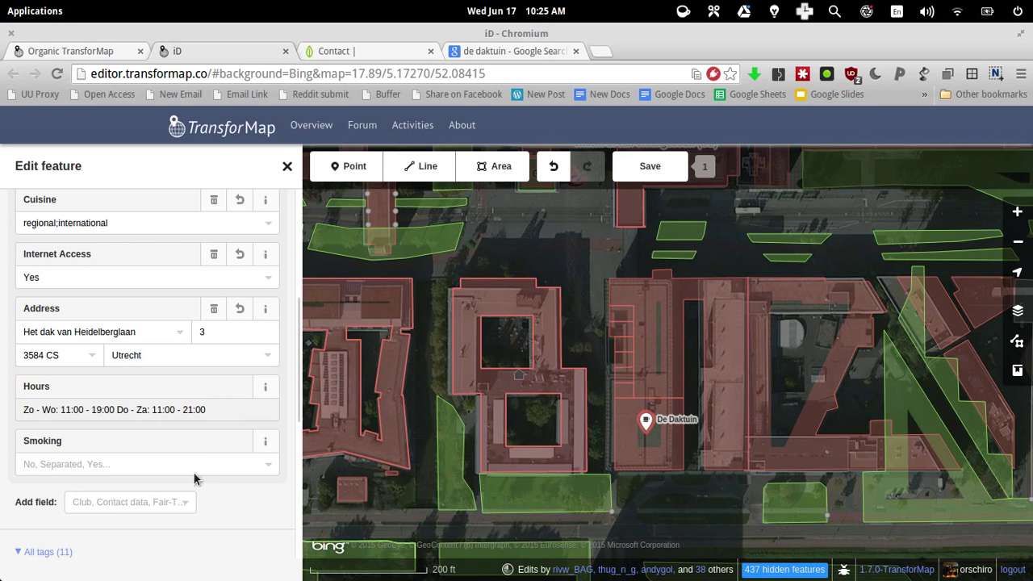
{"action": "left_click", "coordinate": [228, 457]}
Choose 'Allowed outside' for the cafe's Smoking field
{"action": "scroll", "coordinate": [214, 403], "scroll_direction": "down", "scroll_amount": 1}
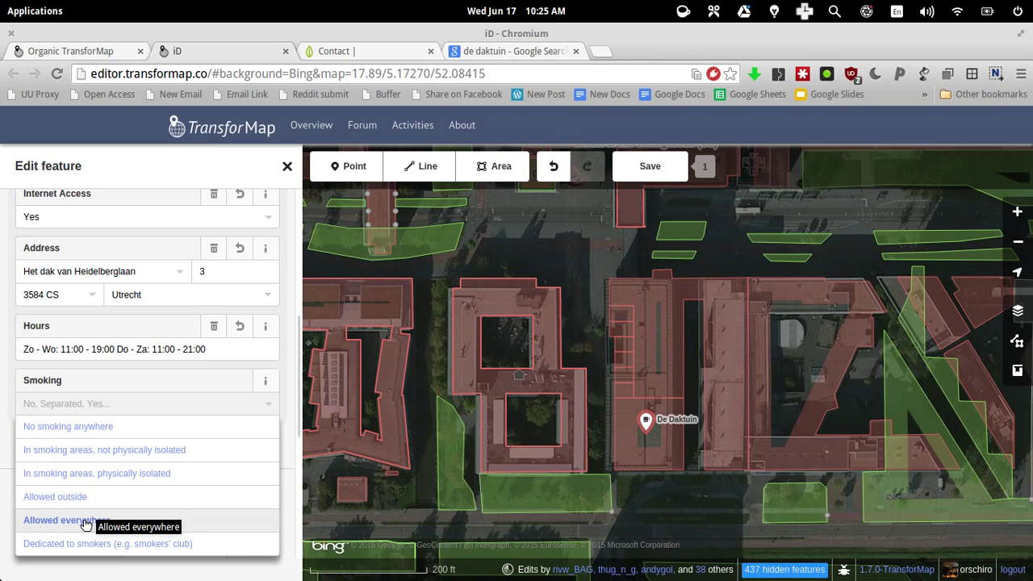
{"action": "left_click", "coordinate": [68, 497]}
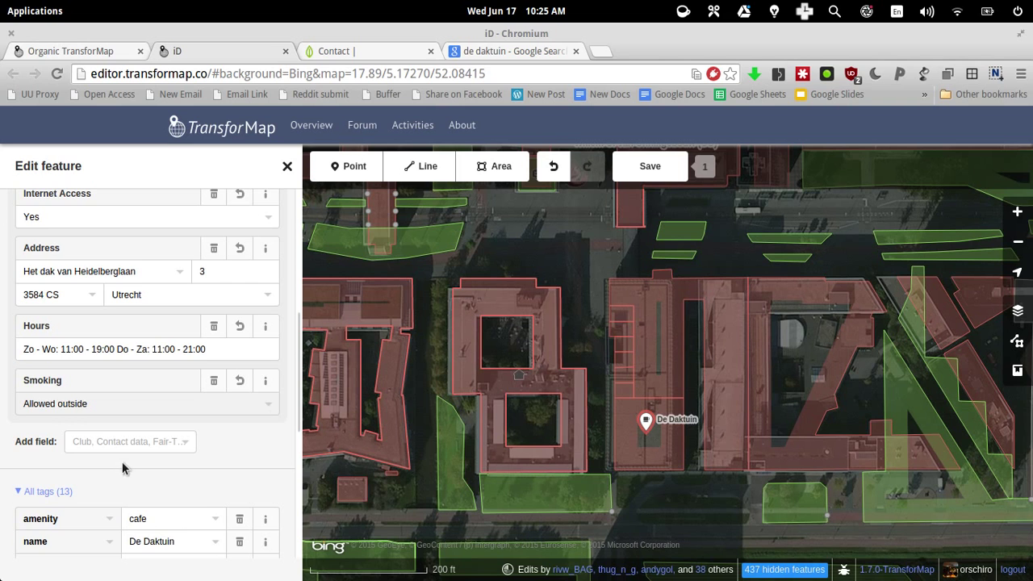
{"action": "scroll", "coordinate": [122, 461], "scroll_direction": "down", "scroll_amount": 4}
{"action": "scroll", "coordinate": [170, 377], "scroll_direction": "down", "scroll_amount": 2}
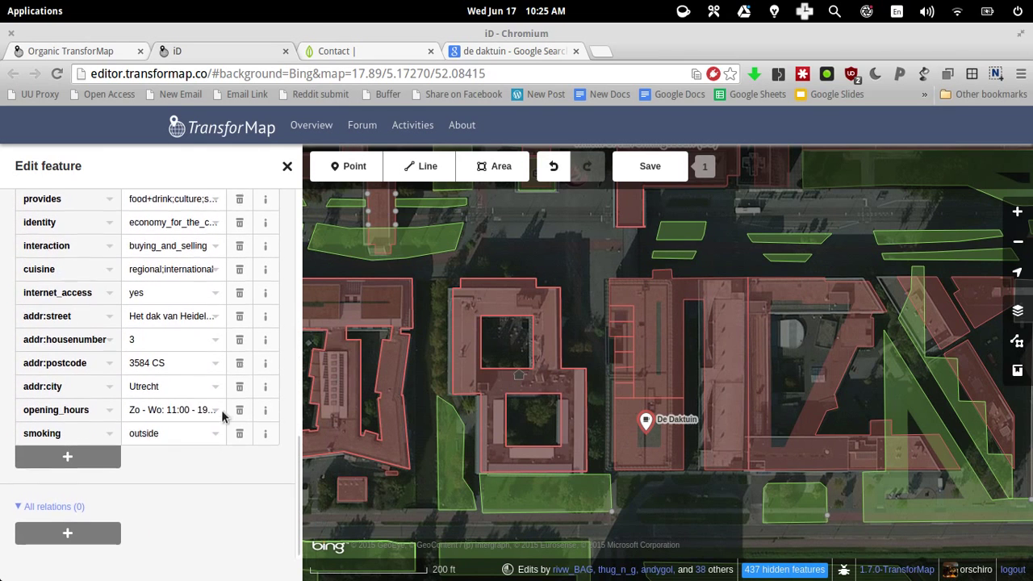
{"action": "scroll", "coordinate": [221, 410], "scroll_direction": "up", "scroll_amount": 8}
{"action": "scroll", "coordinate": [250, 417], "scroll_direction": "up", "scroll_amount": 3}
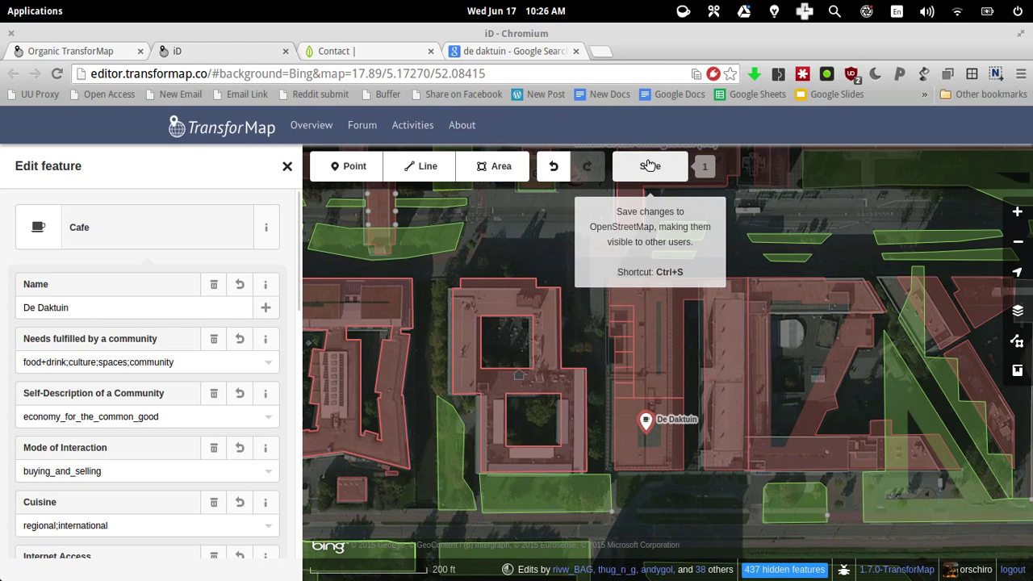
Upload the edits with commit message 'I added De Daktuin in Utrecht to #TransforMap'
{"action": "left_click", "coordinate": [655, 170]}
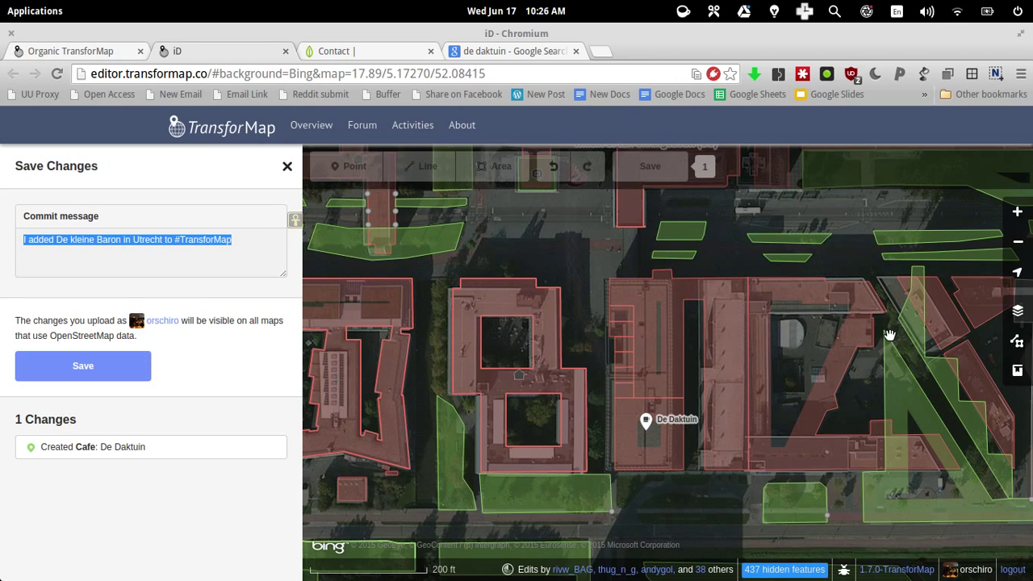
{"action": "left_click", "coordinate": [50, 239]}
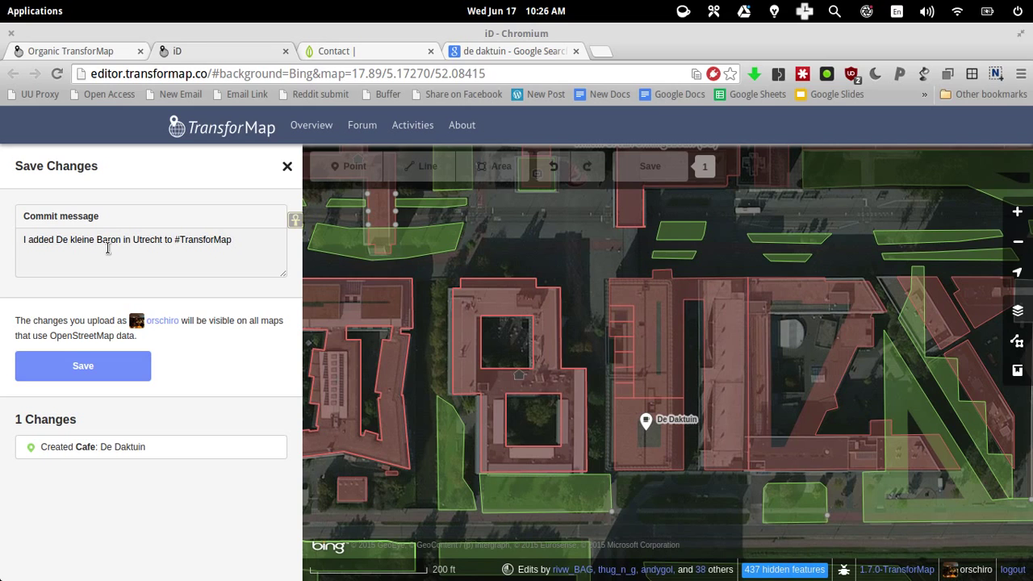
{"action": "key", "text": "ctrl+shift+Right"}
{"action": "key", "text": "ctrl+shift+Right"}
{"action": "key", "text": "ctrl+shift+Right"}
{"action": "key", "text": "BackSpace"}
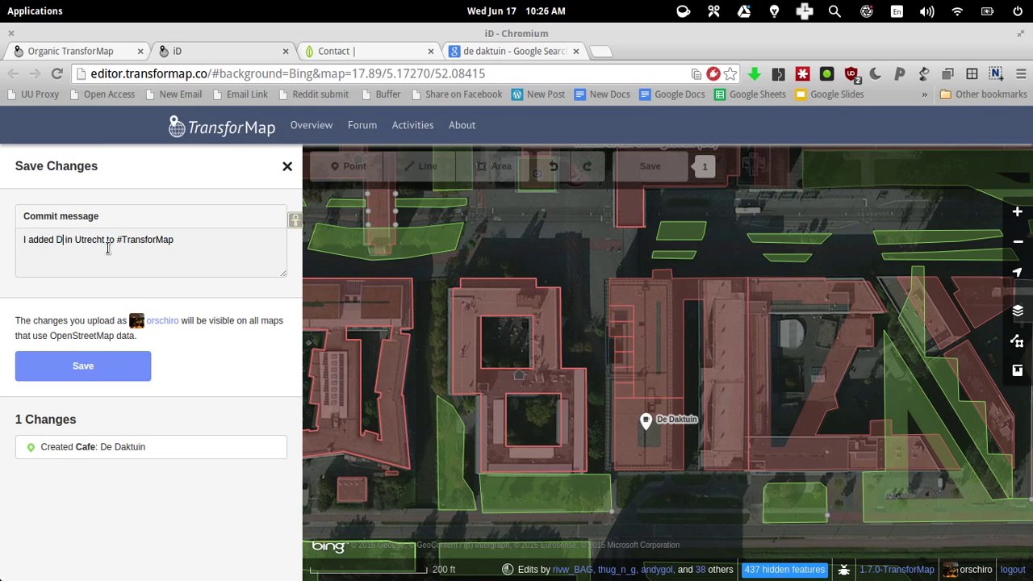
{"action": "type", "text": "De Daktuin"}
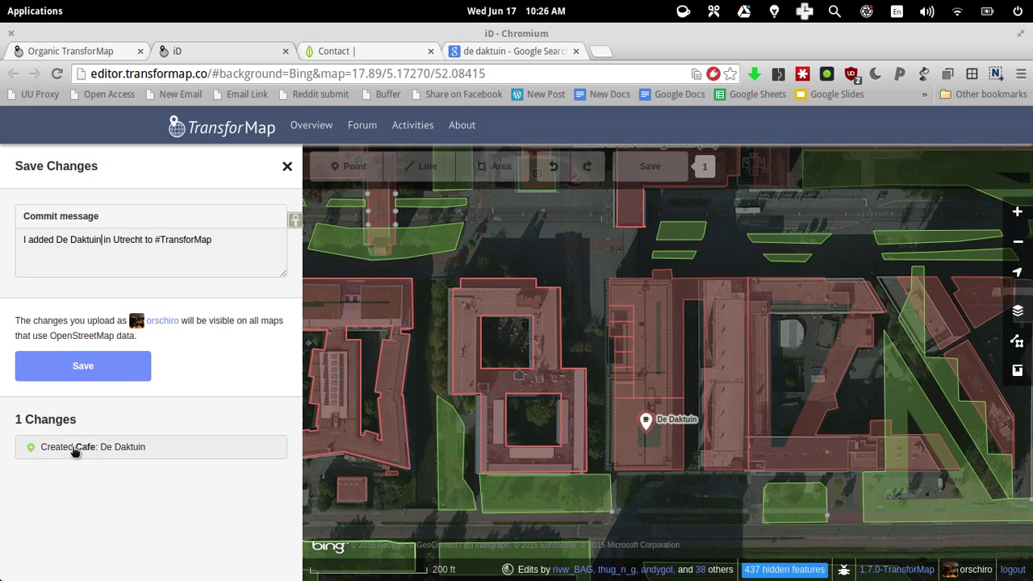
{"action": "left_click", "coordinate": [94, 368]}
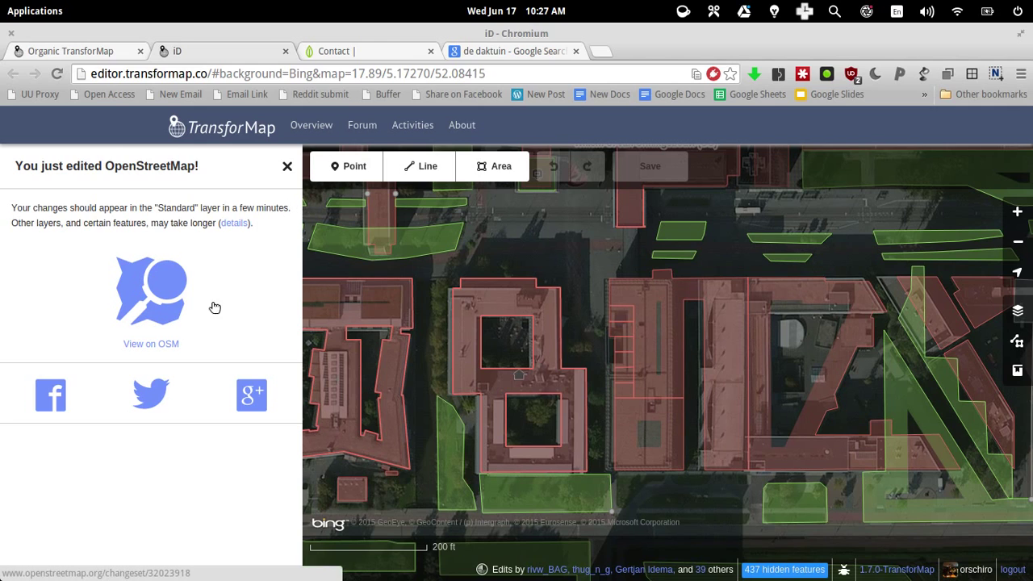
Inspect changeset 32023918 on openstreetmap.org, then return to the editor's success panel
{"action": "left_click", "coordinate": [156, 344]}
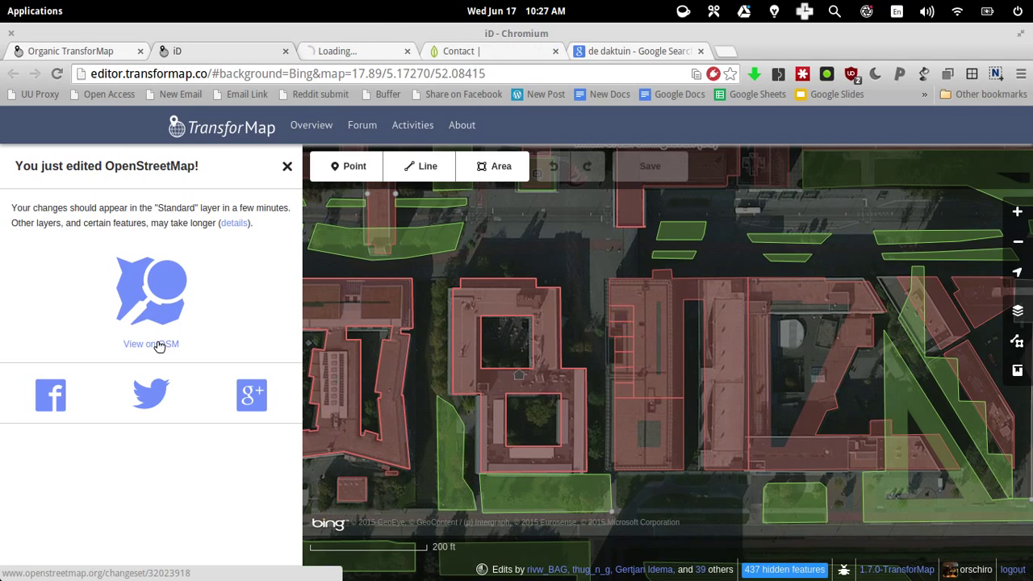
{"action": "left_click", "coordinate": [369, 50]}
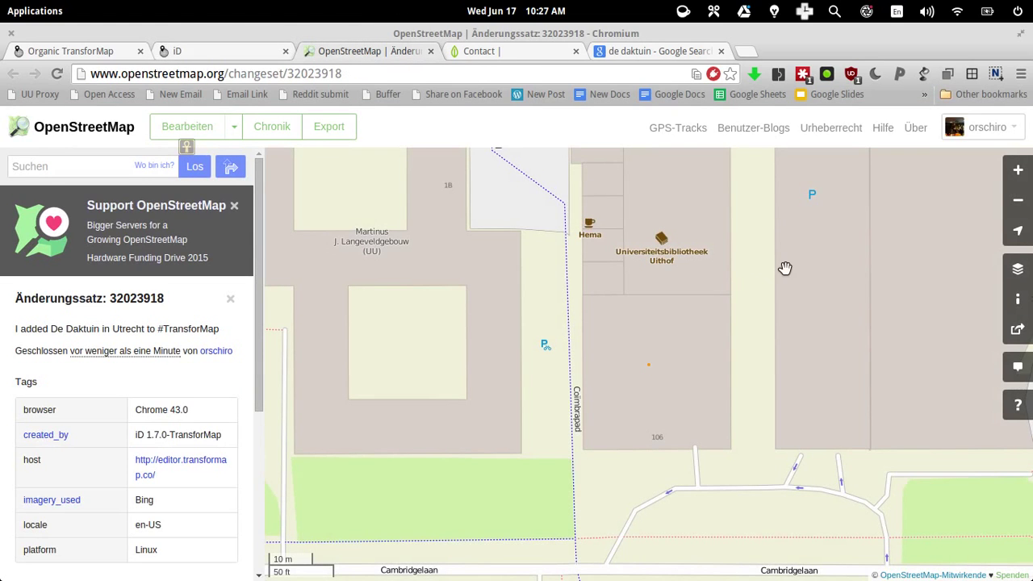
{"action": "left_click_drag", "start_coordinate": [715, 216], "coordinate": [650, 332]}
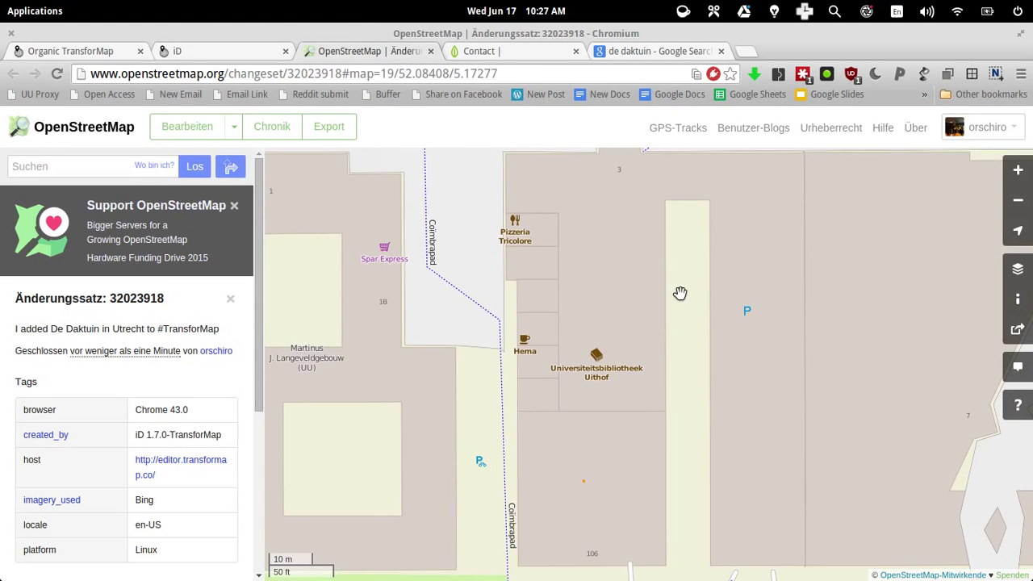
{"action": "scroll", "coordinate": [648, 307], "scroll_direction": "down", "scroll_amount": 1}
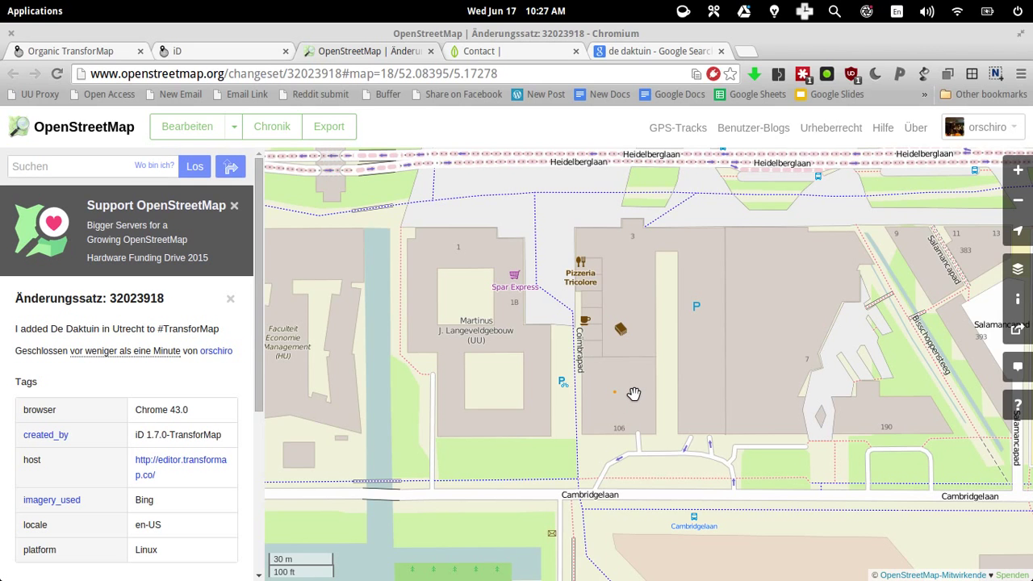
{"action": "scroll", "coordinate": [633, 393], "scroll_direction": "up", "scroll_amount": 1}
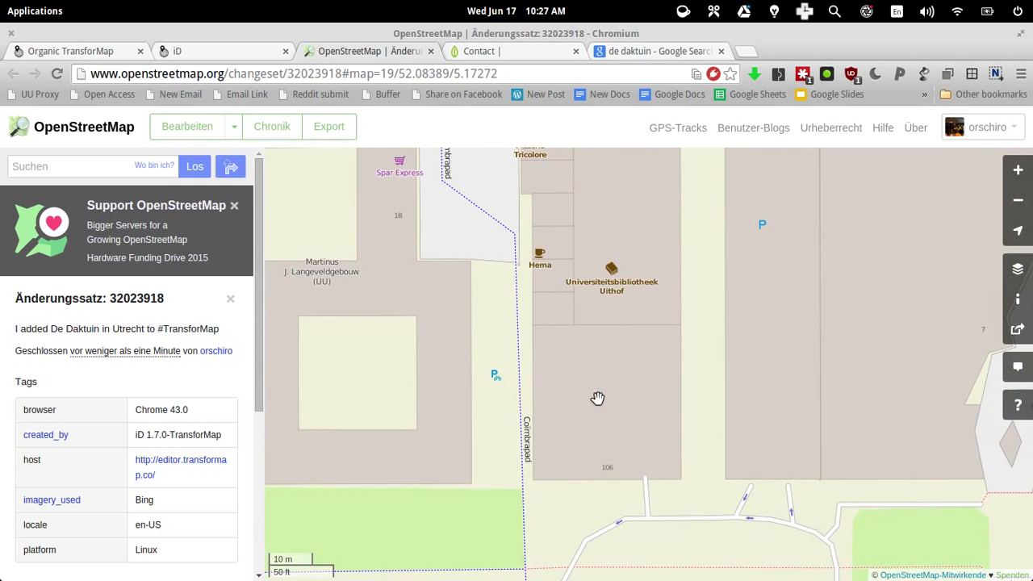
{"action": "scroll", "coordinate": [599, 401], "scroll_direction": "down", "scroll_amount": 2}
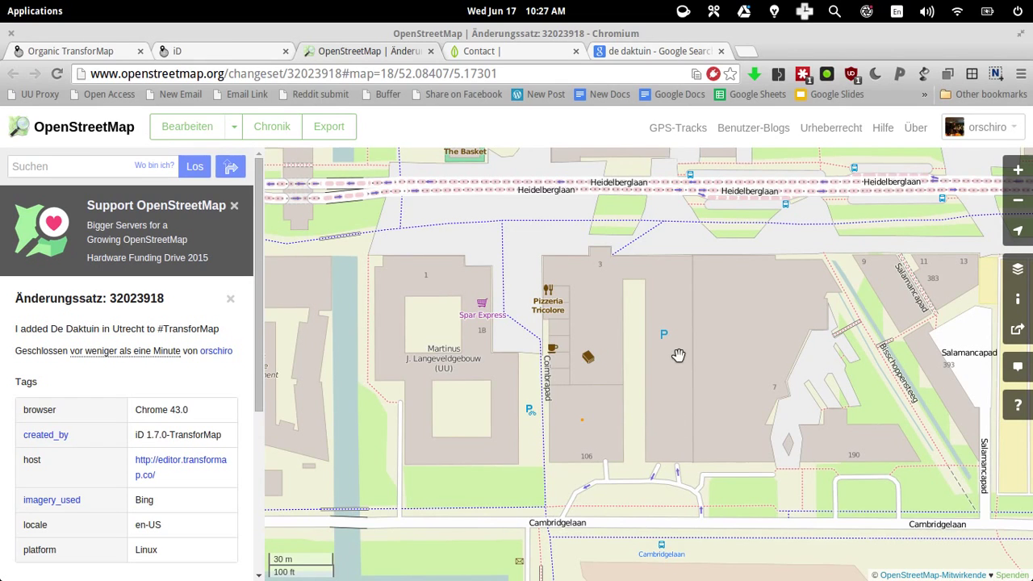
{"action": "key", "text": "Up"}
{"action": "left_click", "coordinate": [245, 50]}
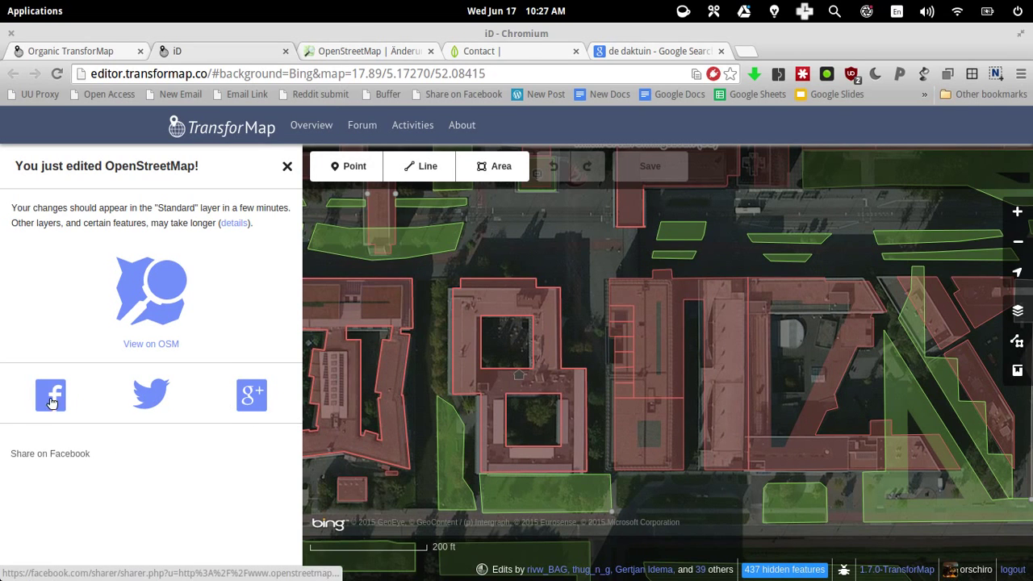
Reload the Organic TransforMap De Uithof map to show the newly added cafe
{"action": "left_click", "coordinate": [64, 50]}
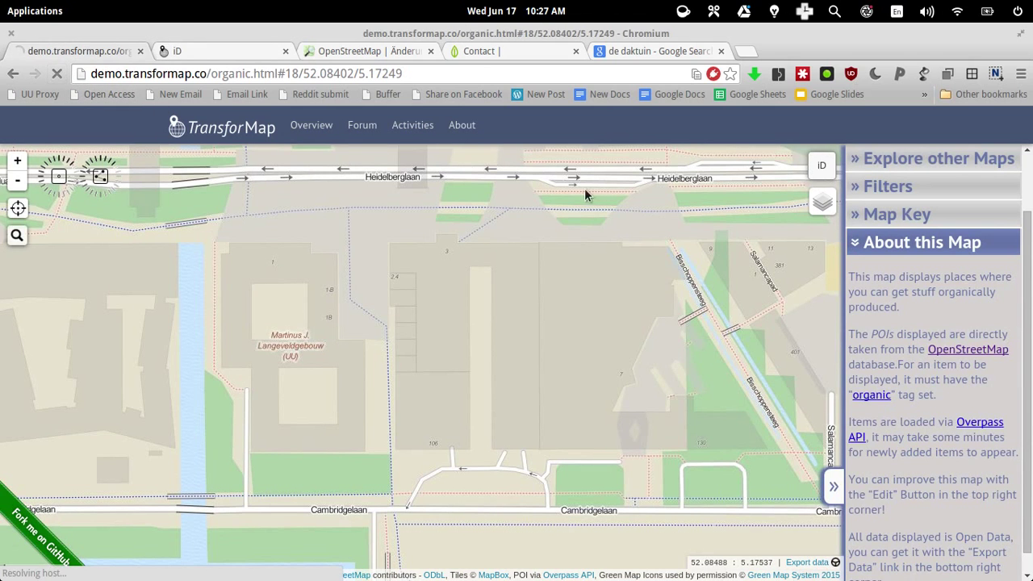
{"action": "key", "text": "F5"}
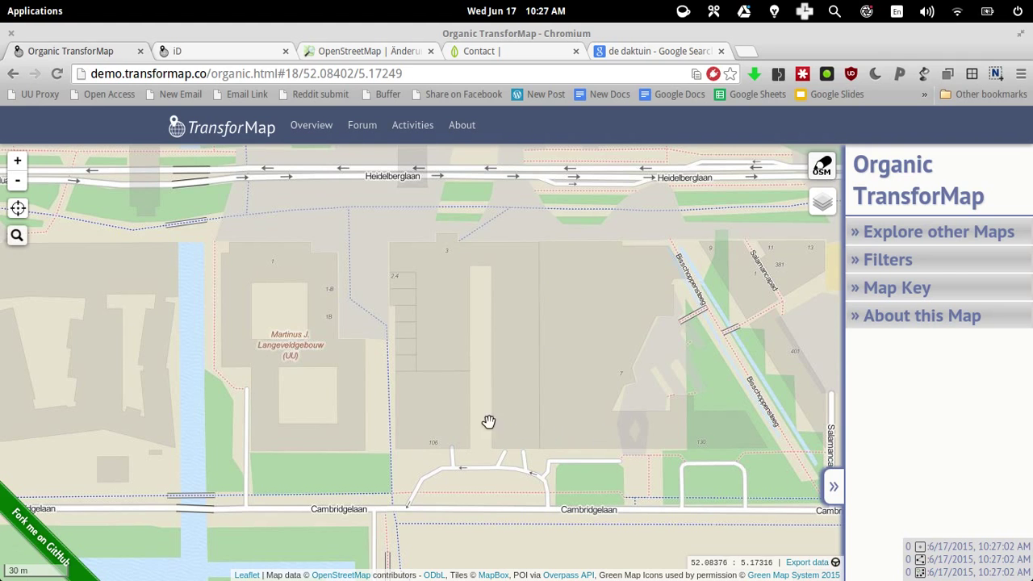
{"action": "left_click", "coordinate": [56, 73]}
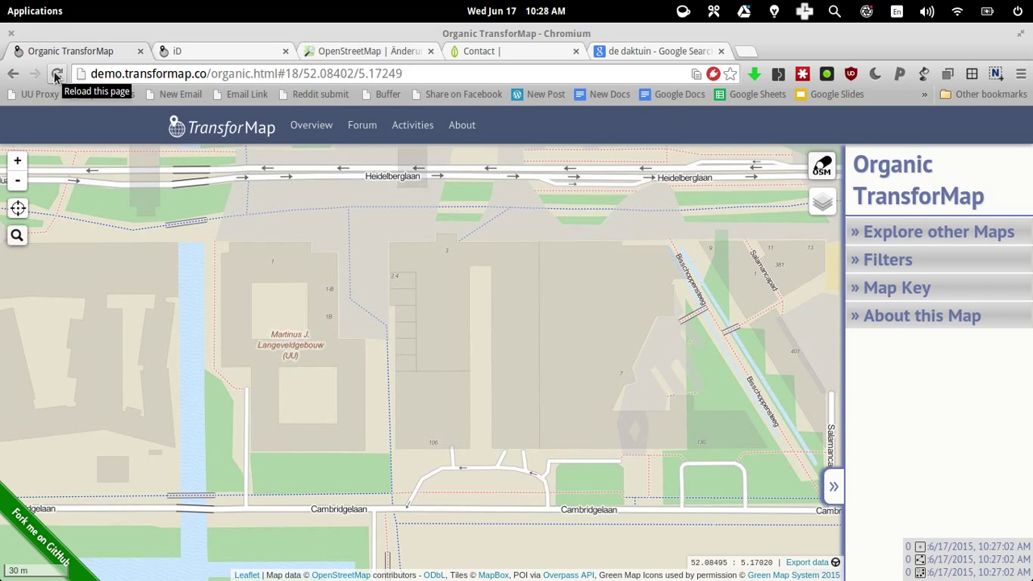
{"action": "left_click", "coordinate": [57, 75]}
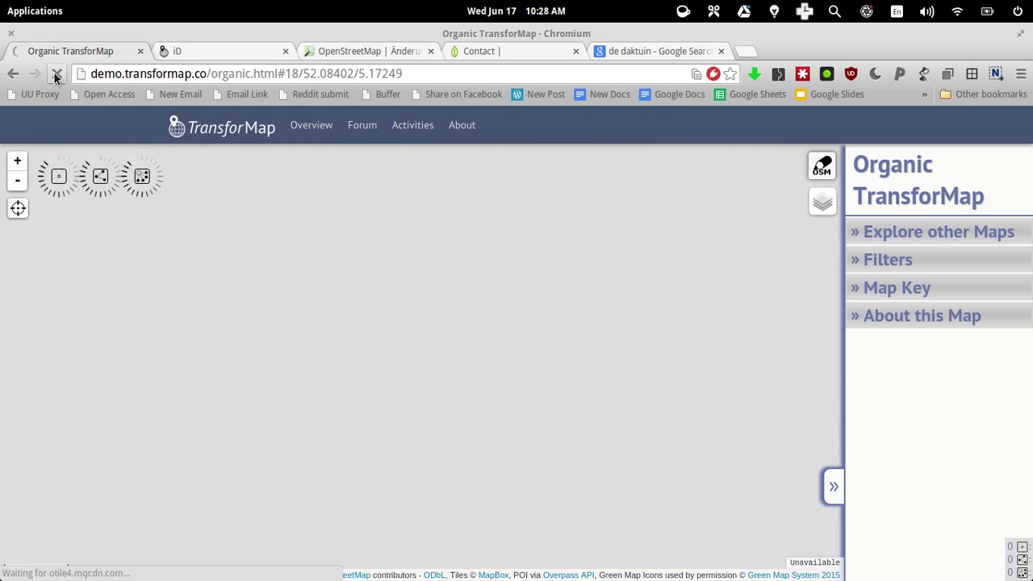